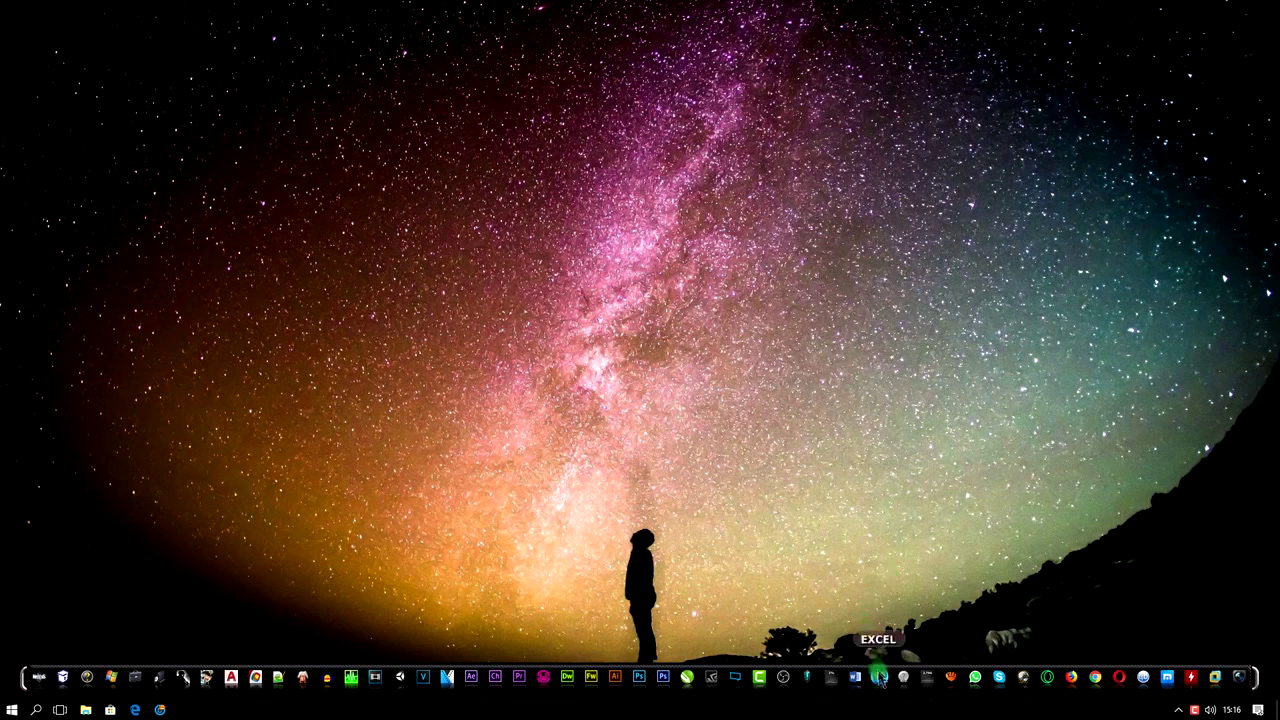
Launch Excel, create a blank workbook, zoom to 310%, and scroll back to column A.
{"action": "left_click", "coordinate": [880, 680]}
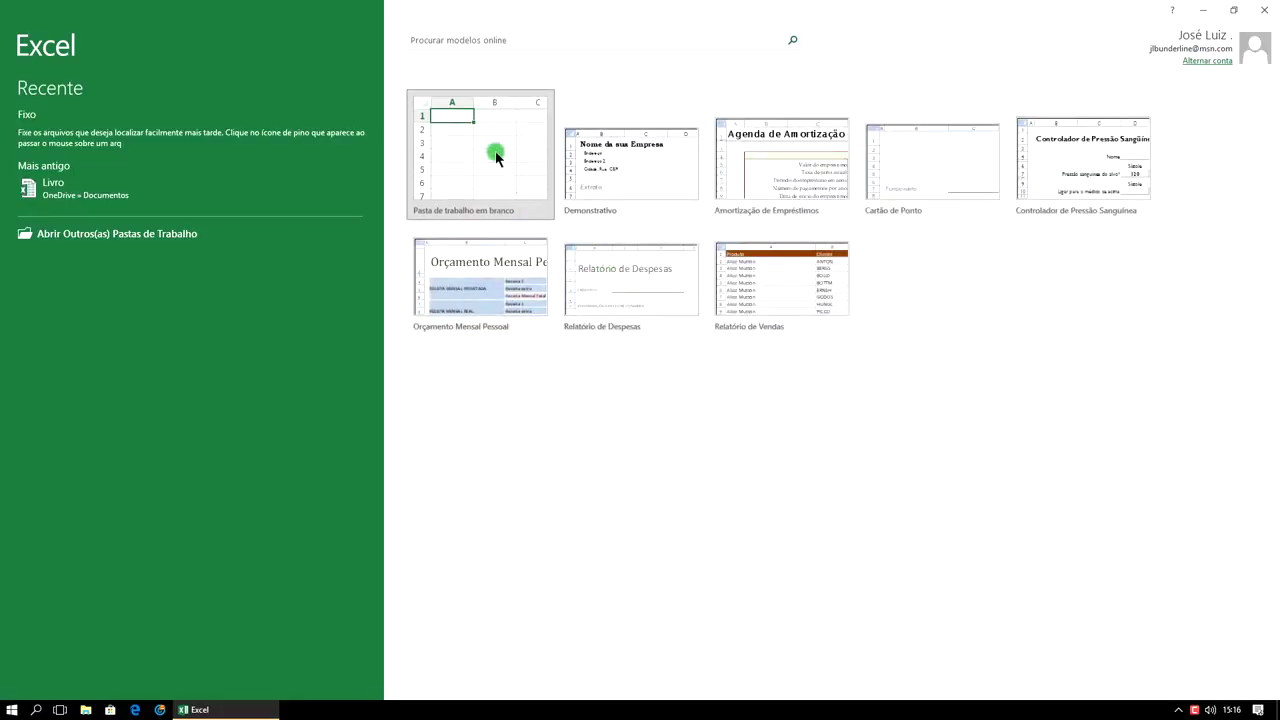
{"action": "left_click", "coordinate": [496, 157]}
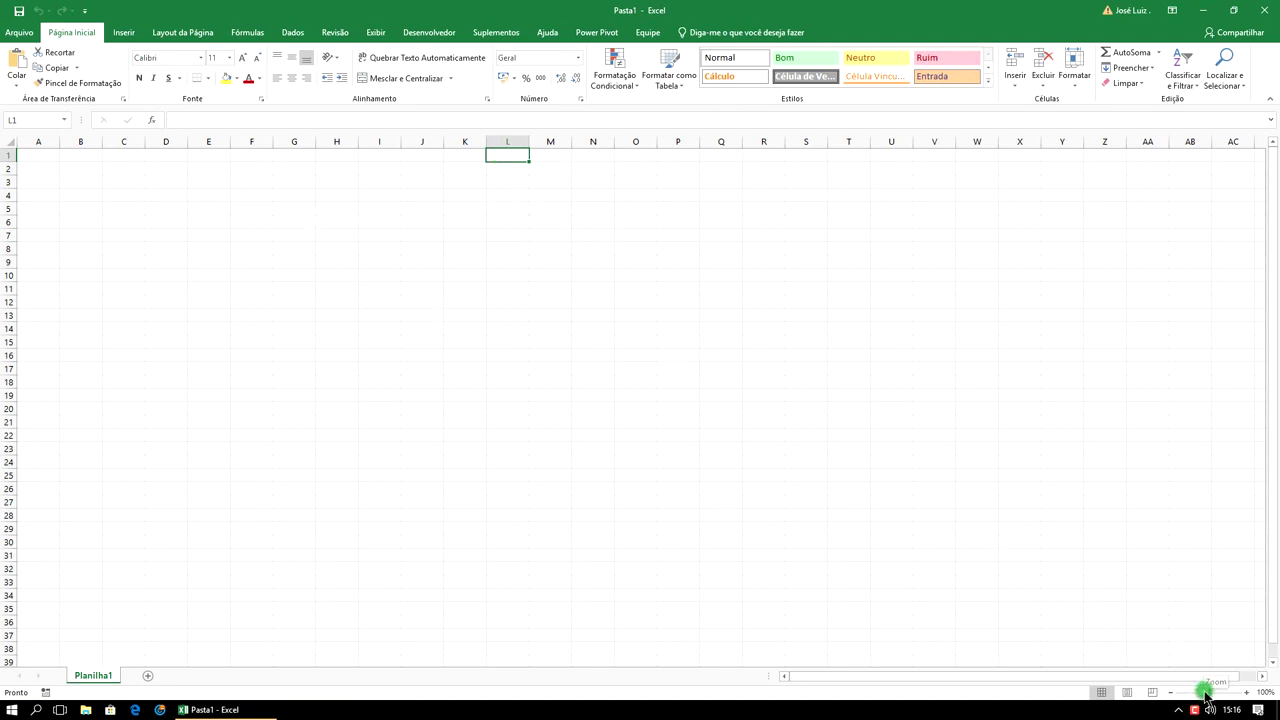
{"action": "left_click_drag", "start_coordinate": [1208, 692], "coordinate": [1195, 692]}
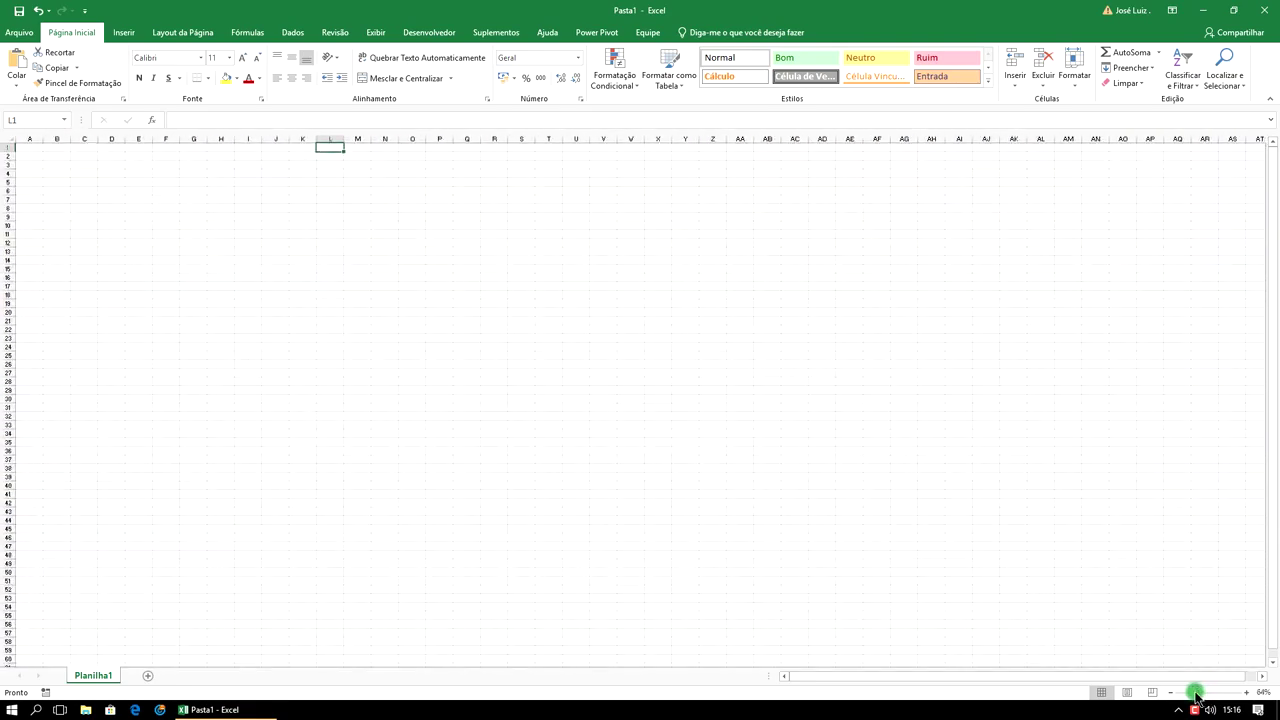
{"action": "left_click_drag", "start_coordinate": [1195, 692], "coordinate": [1227, 694]}
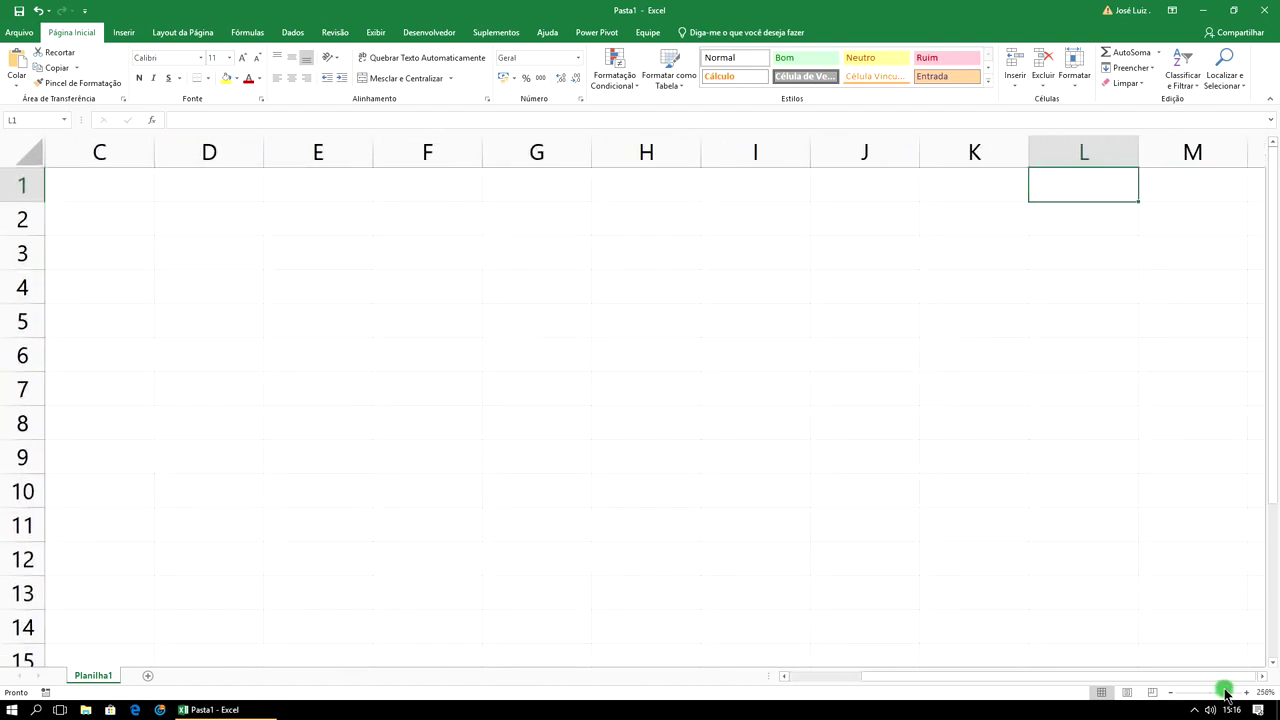
{"action": "left_click", "coordinate": [1247, 692]}
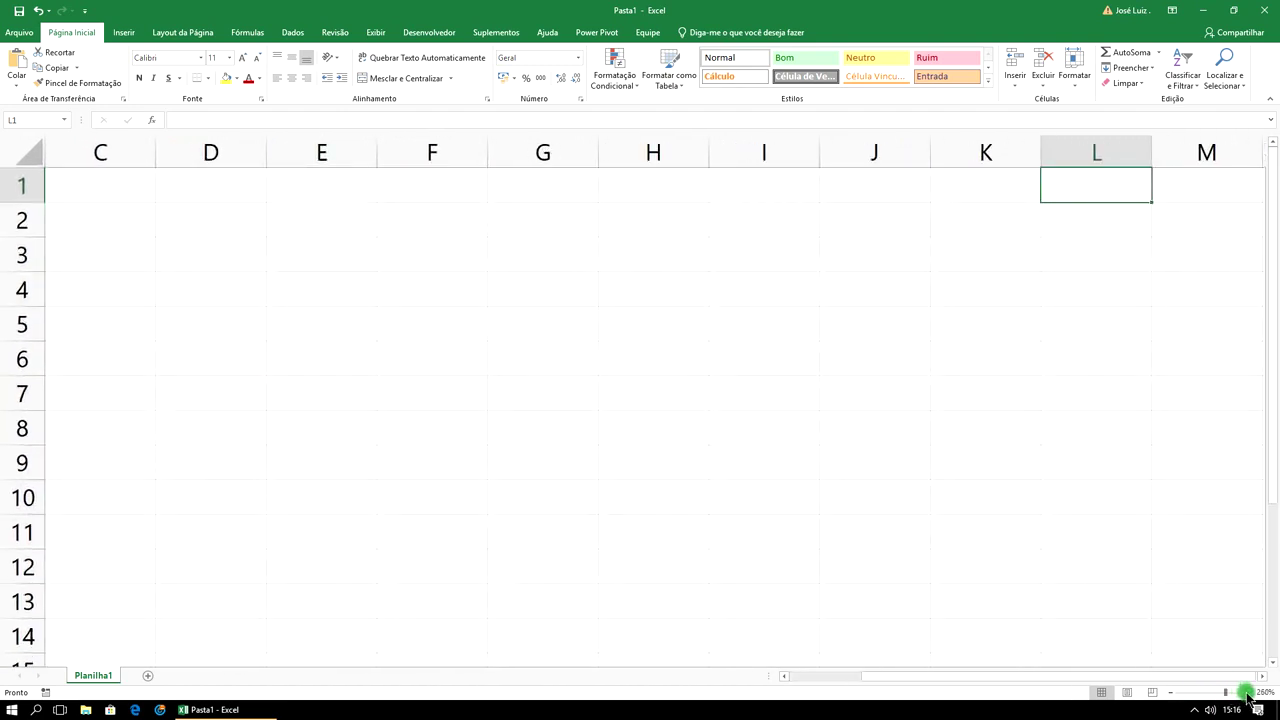
{"action": "left_click", "coordinate": [1247, 692]}
{"action": "left_click", "coordinate": [1247, 692]}
{"action": "left_click", "coordinate": [1247, 692]}
{"action": "left_click", "coordinate": [1247, 692]}
{"action": "left_click", "coordinate": [1247, 694]}
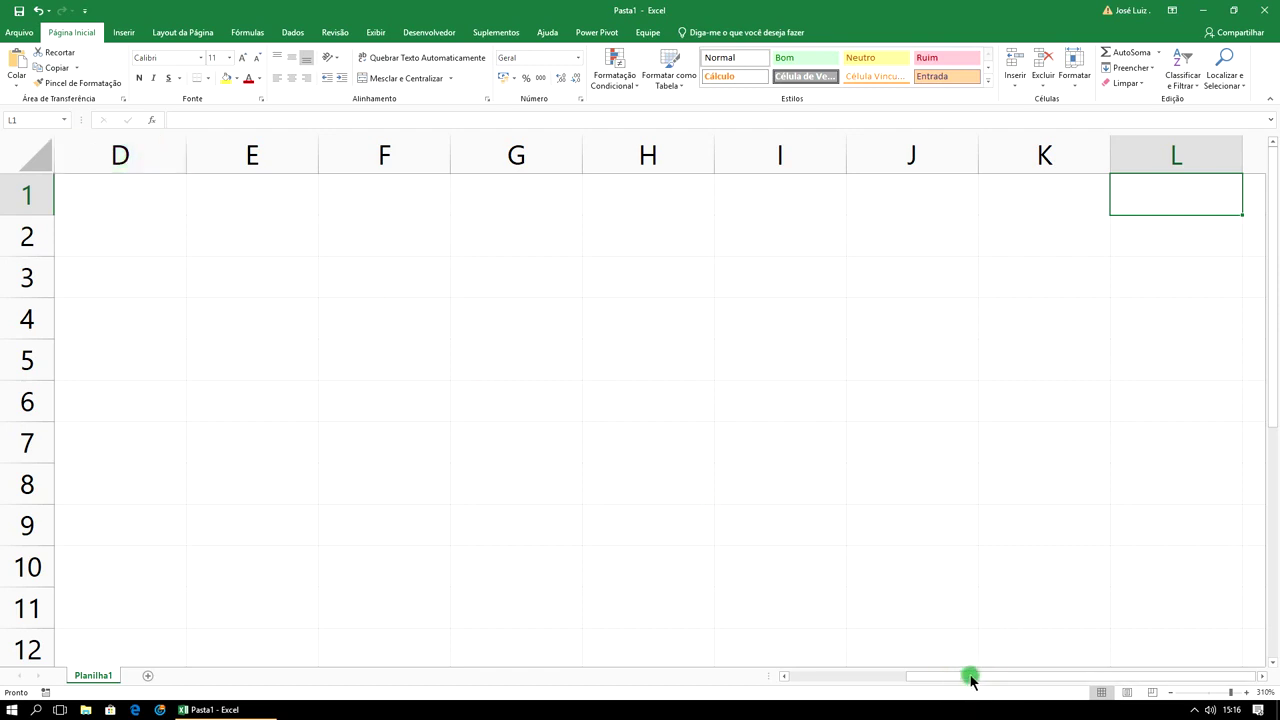
{"action": "left_click_drag", "start_coordinate": [971, 679], "coordinate": [829, 674]}
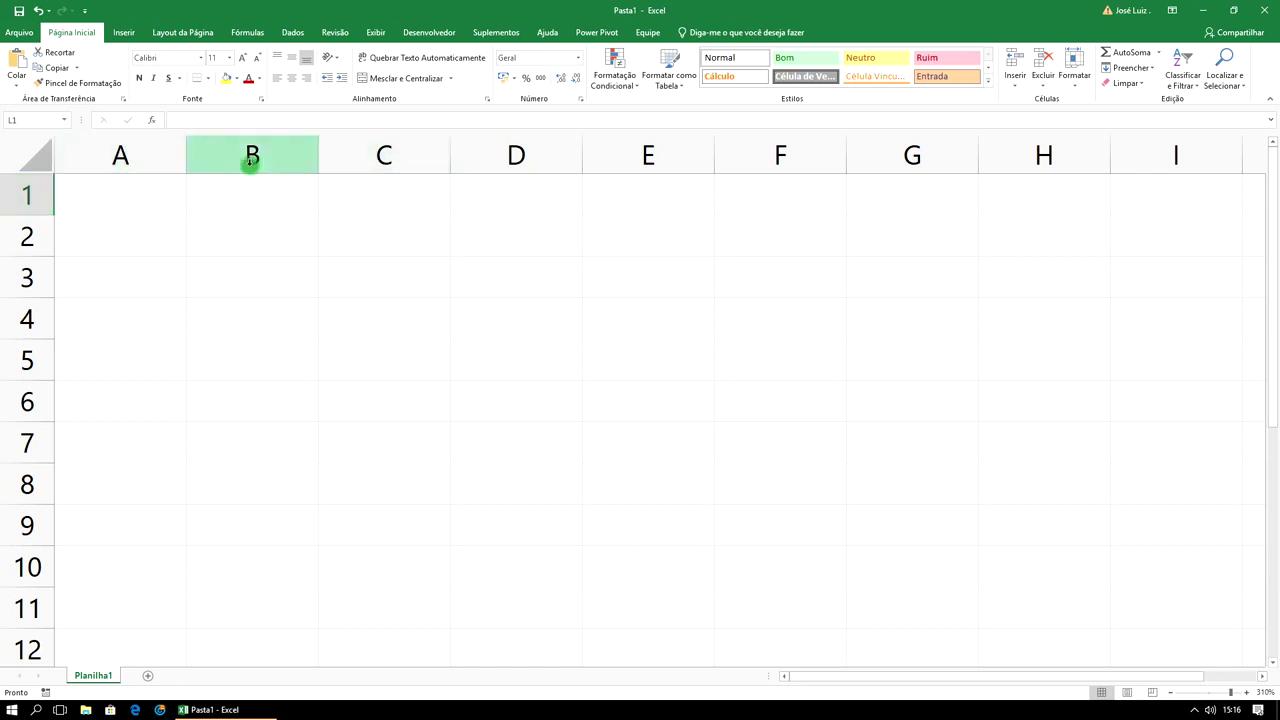
{"action": "left_click", "coordinate": [140, 148]}
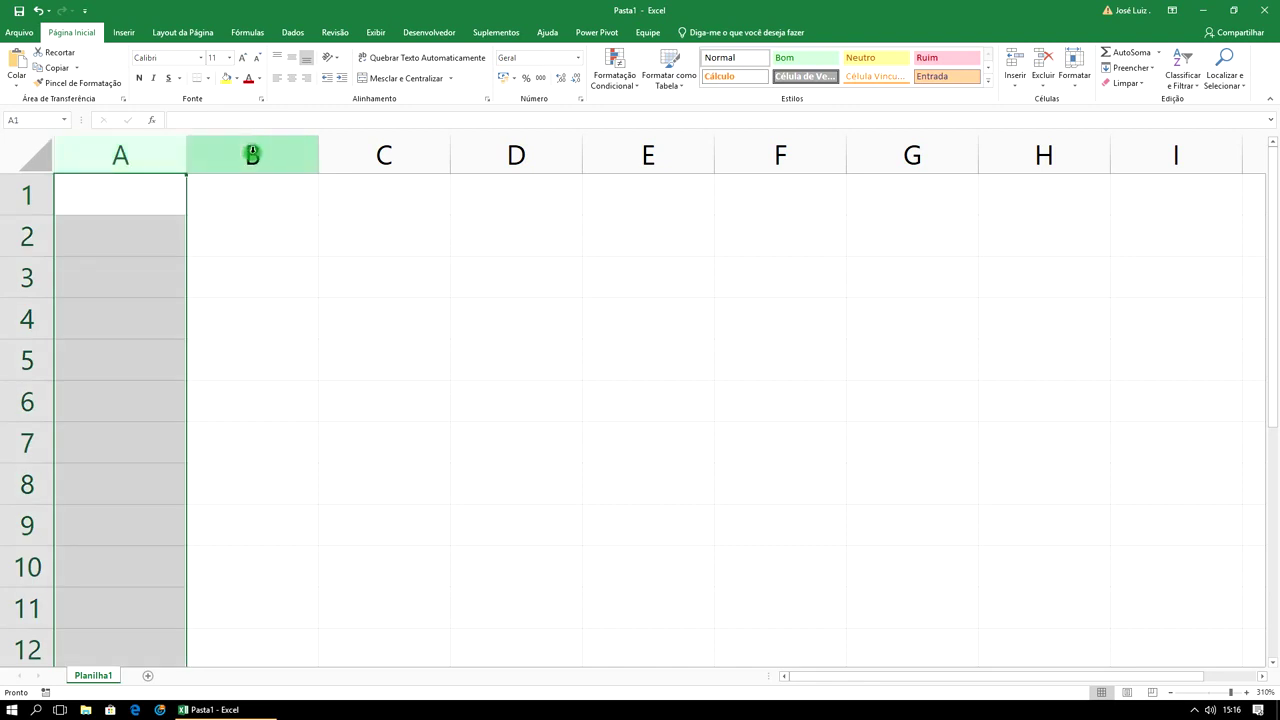
{"action": "left_click", "coordinate": [252, 152]}
{"action": "left_click", "coordinate": [368, 156]}
{"action": "left_click", "coordinate": [510, 158]}
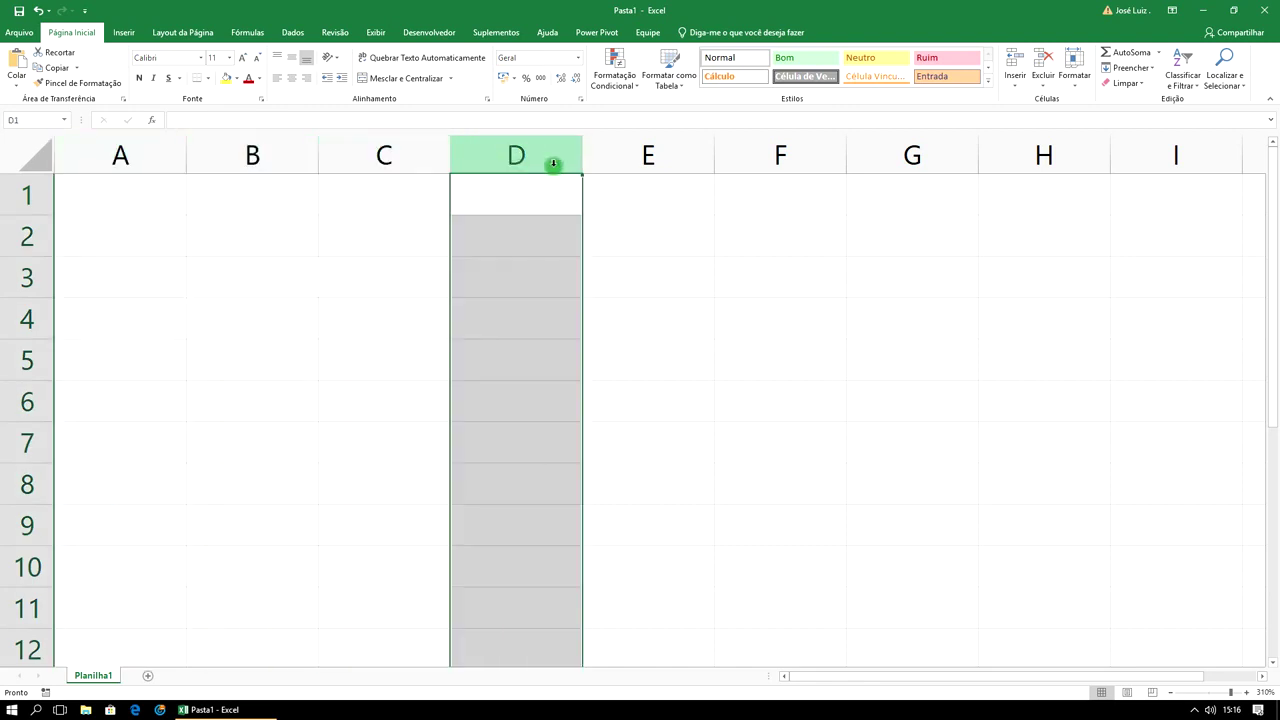
{"action": "left_click", "coordinate": [628, 158]}
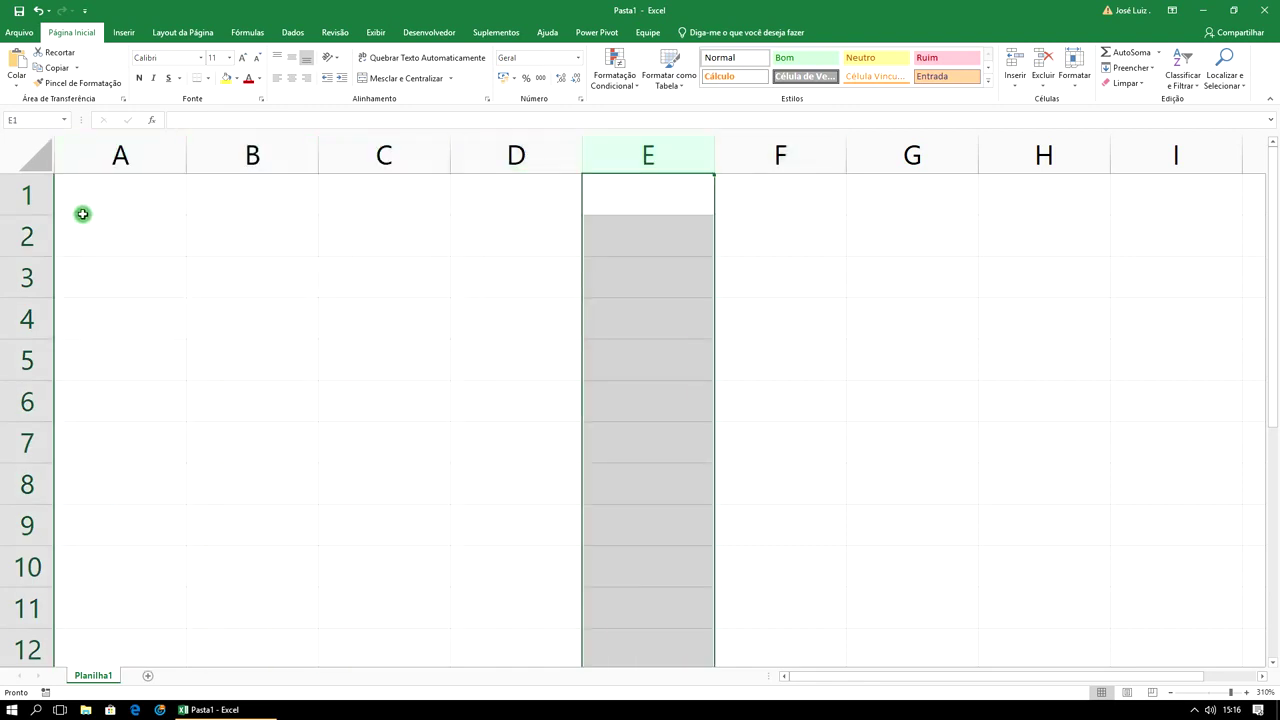
{"action": "left_click", "coordinate": [27, 195]}
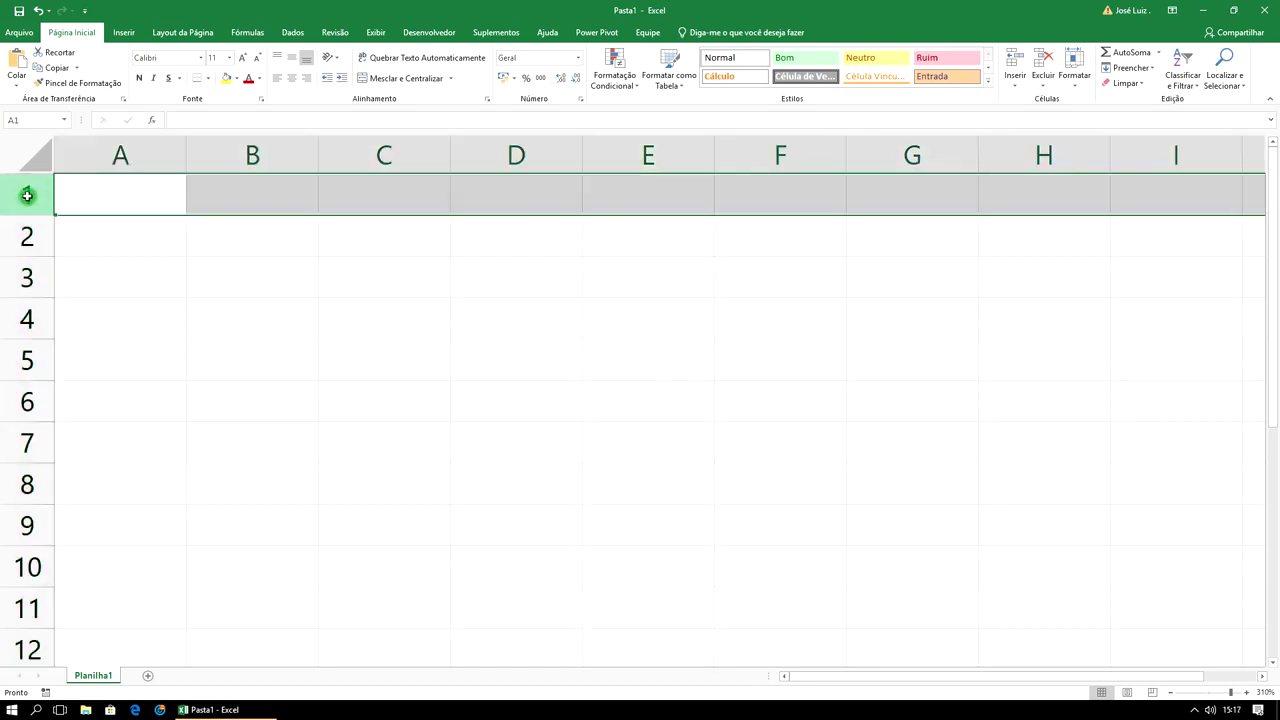
{"action": "left_click", "coordinate": [26, 237]}
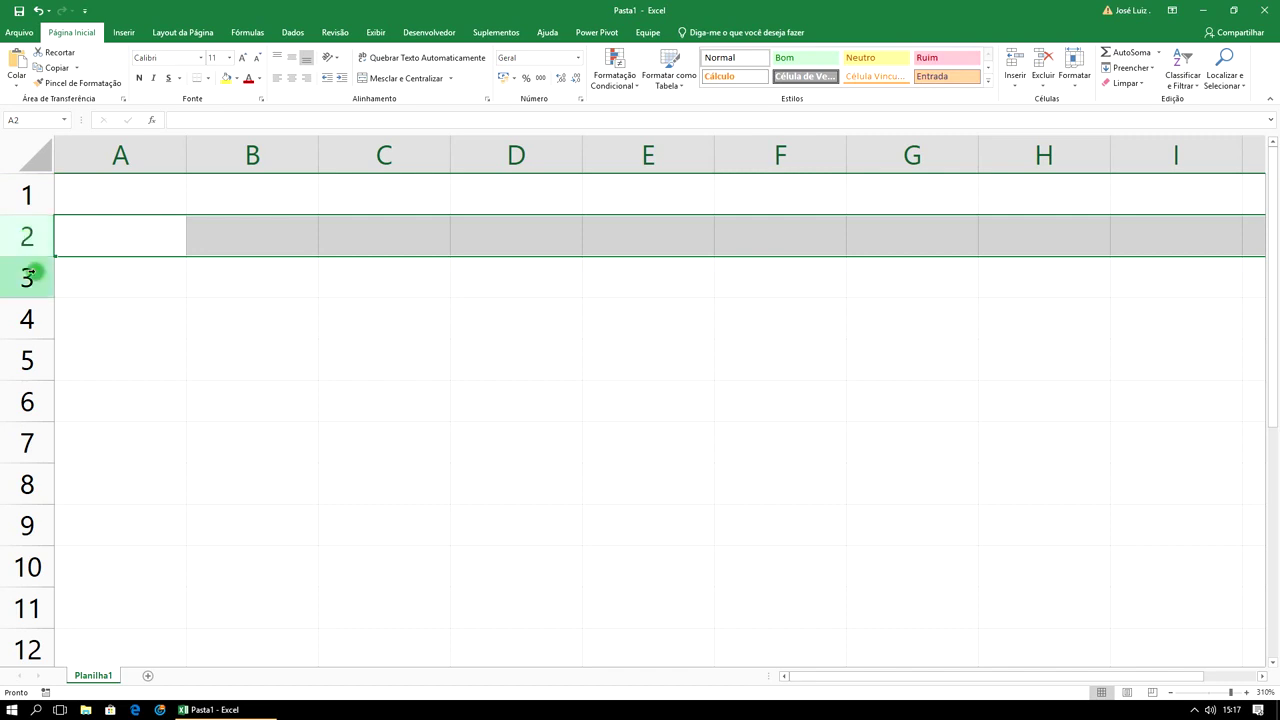
{"action": "left_click", "coordinate": [28, 279]}
{"action": "left_click", "coordinate": [27, 321]}
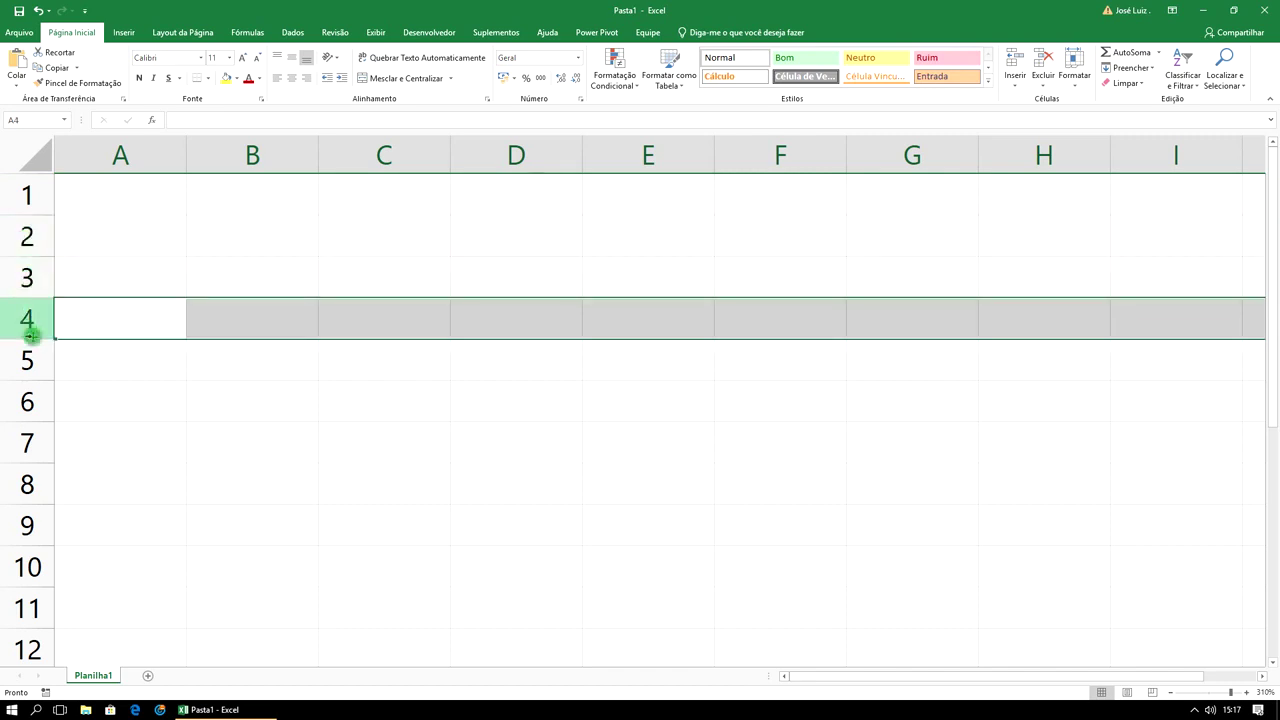
{"action": "left_click", "coordinate": [27, 360]}
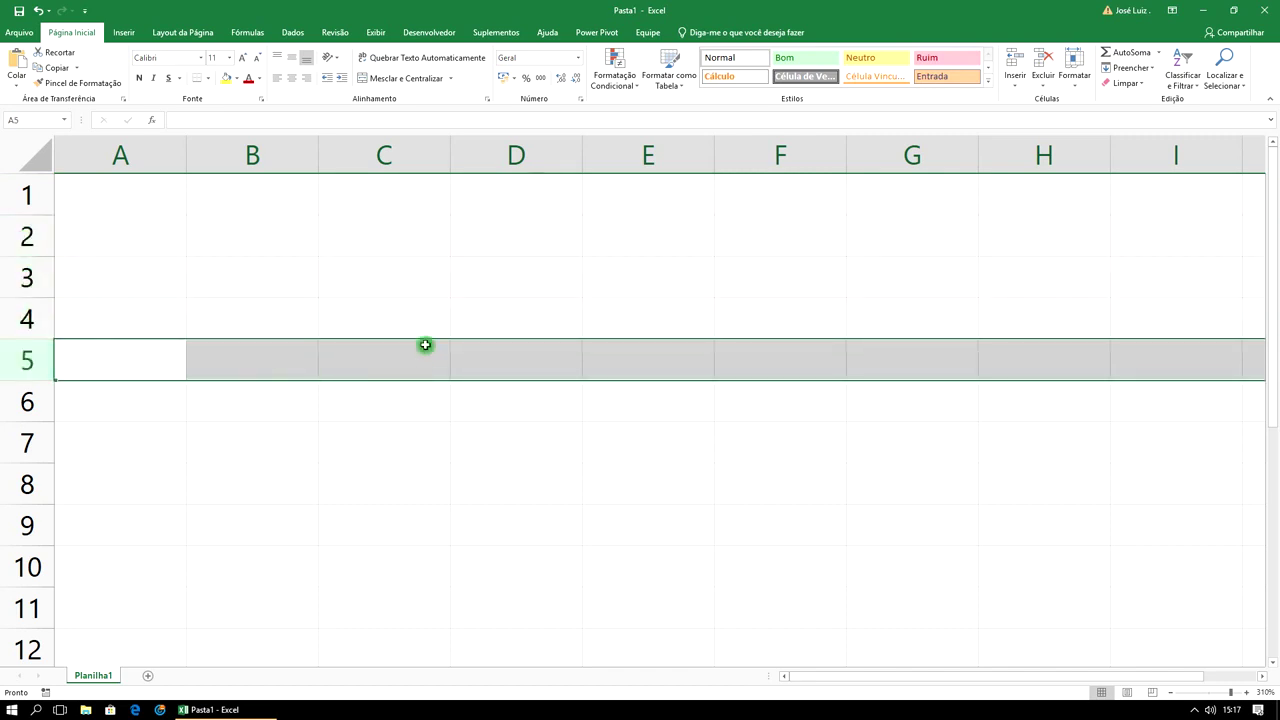
{"action": "left_click", "coordinate": [135, 150]}
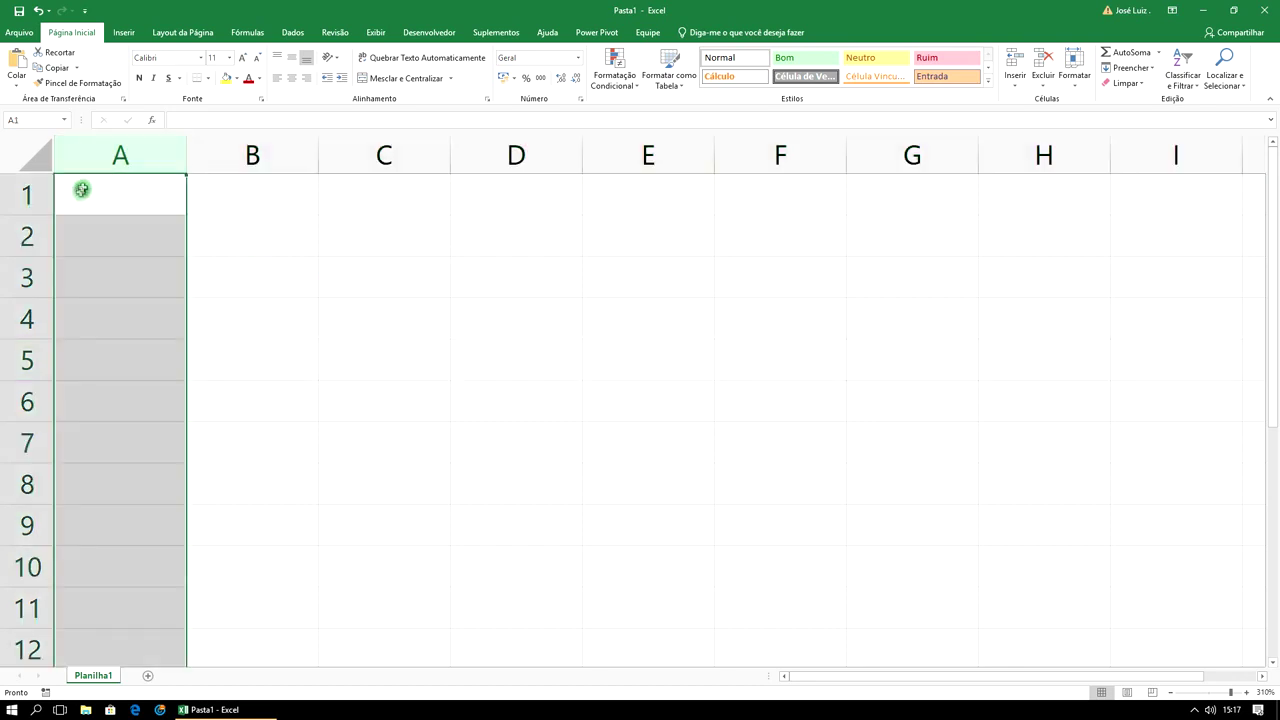
{"action": "left_click", "coordinate": [43, 193]}
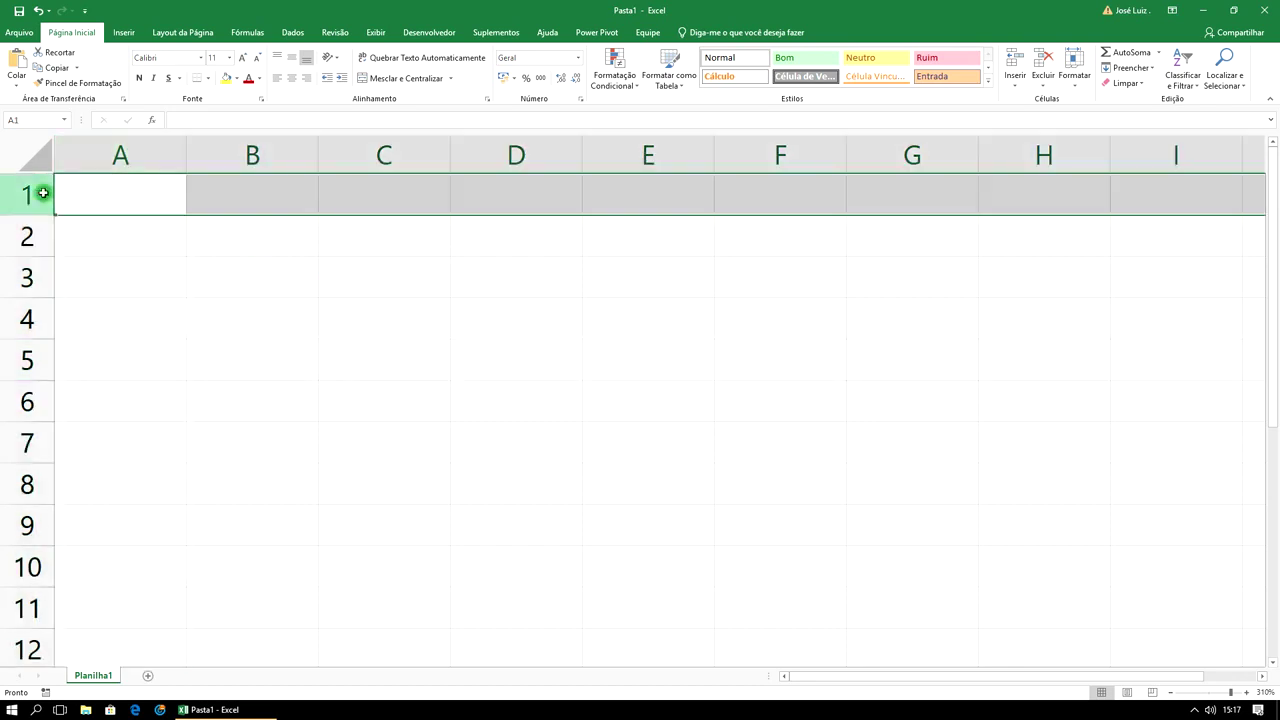
{"action": "left_click", "coordinate": [252, 283]}
{"action": "left_click", "coordinate": [365, 321]}
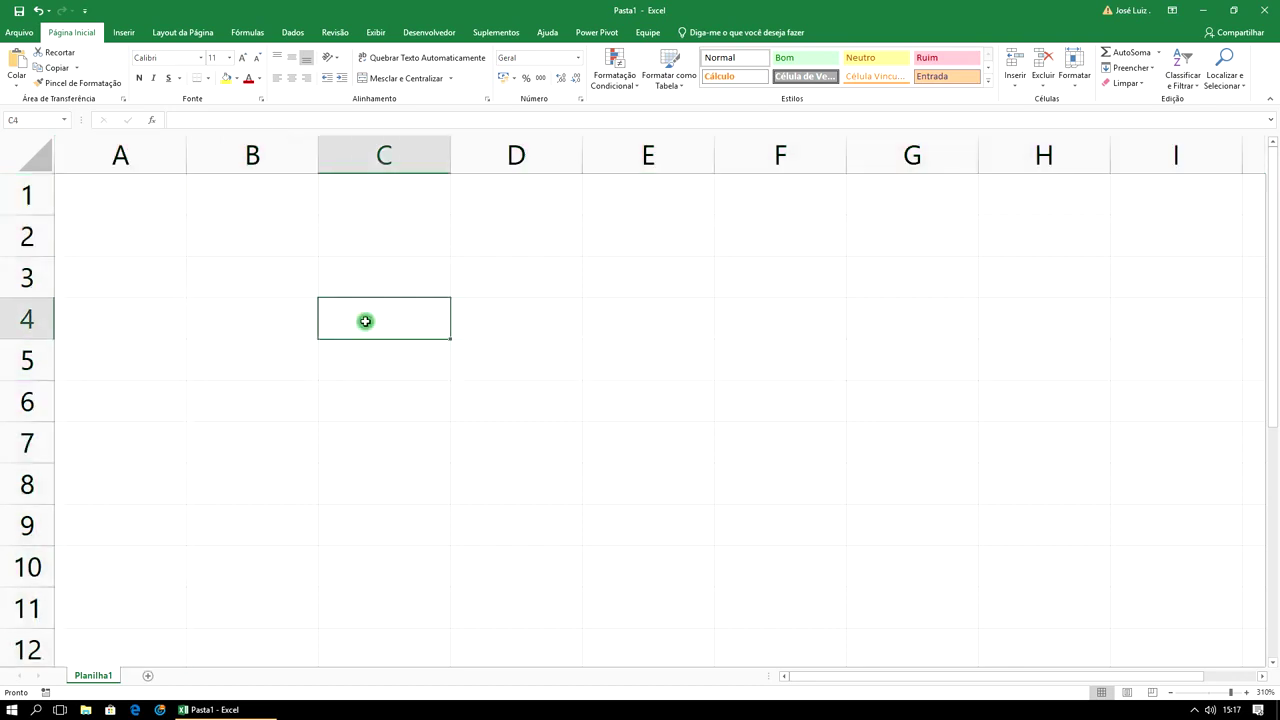
Enter 'Células' into cell D6.
{"action": "left_click", "coordinate": [508, 404]}
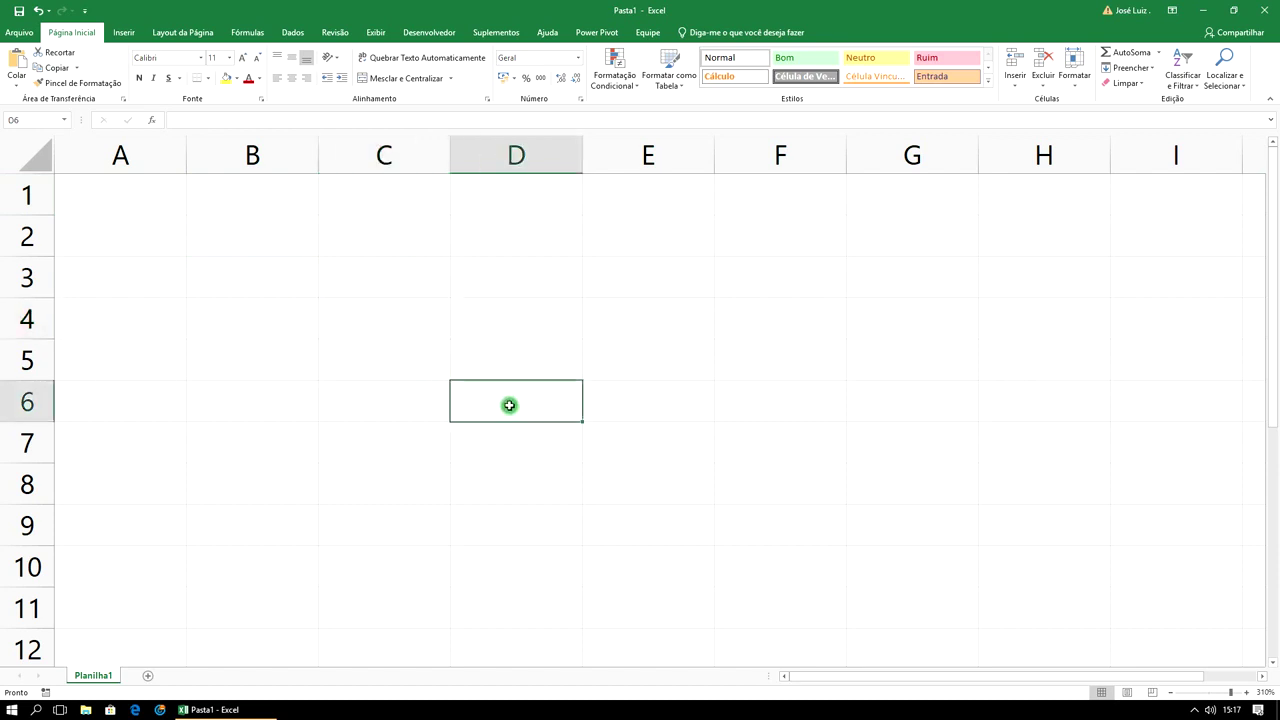
{"action": "type", "text": "Cé"}
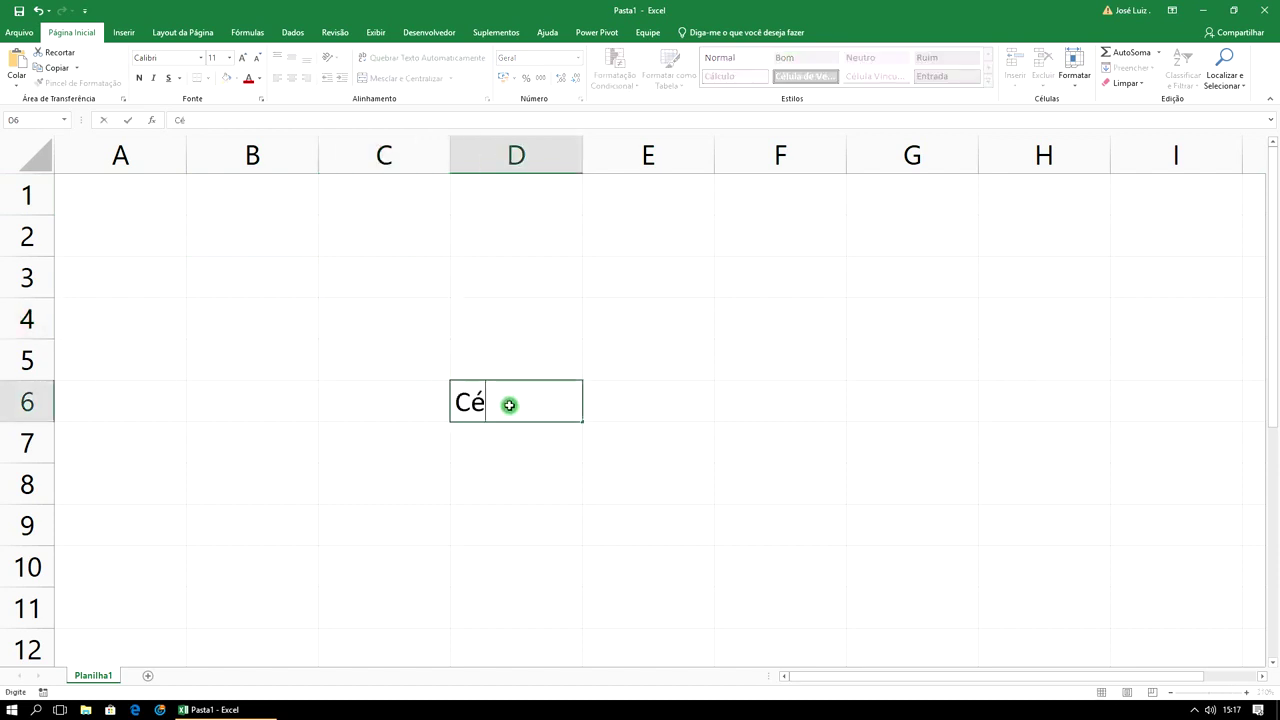
{"action": "type", "text": "lulas"}
{"action": "left_click", "coordinate": [630, 326]}
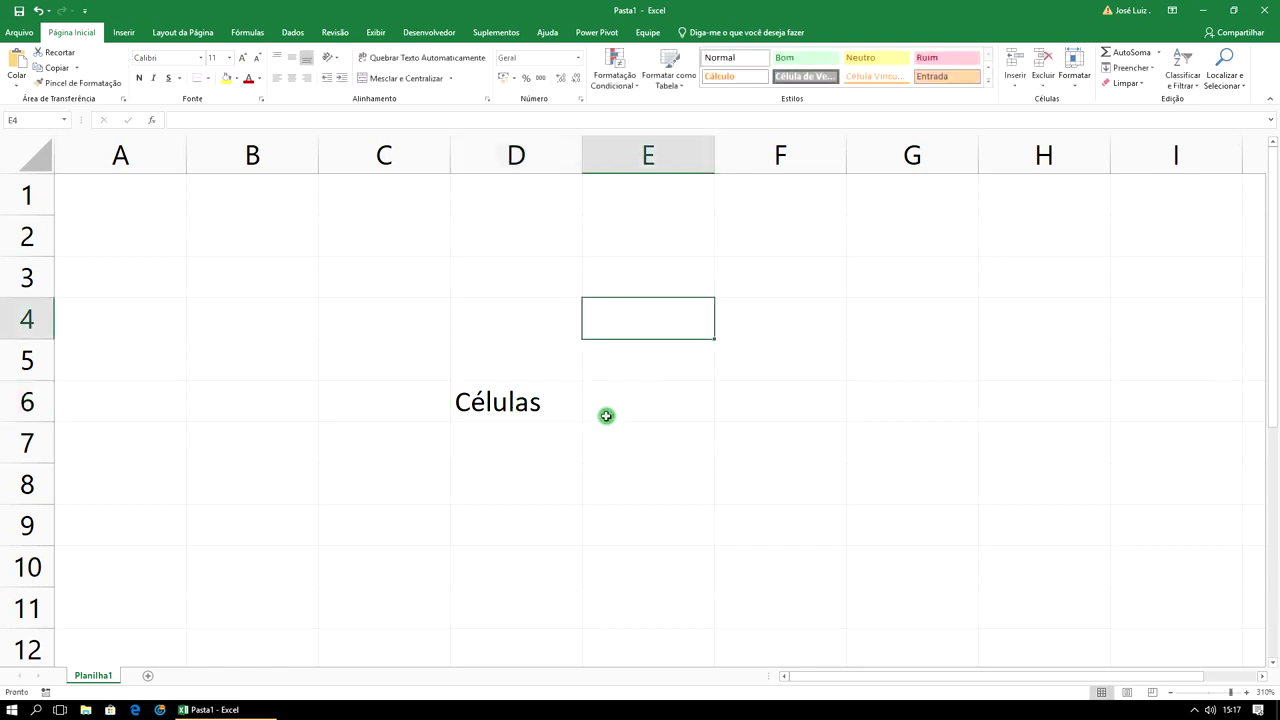
Open and dismiss E6's quick actions, then select cells C5, C4, D3 and F4–F7.
{"action": "left_click", "coordinate": [520, 402]}
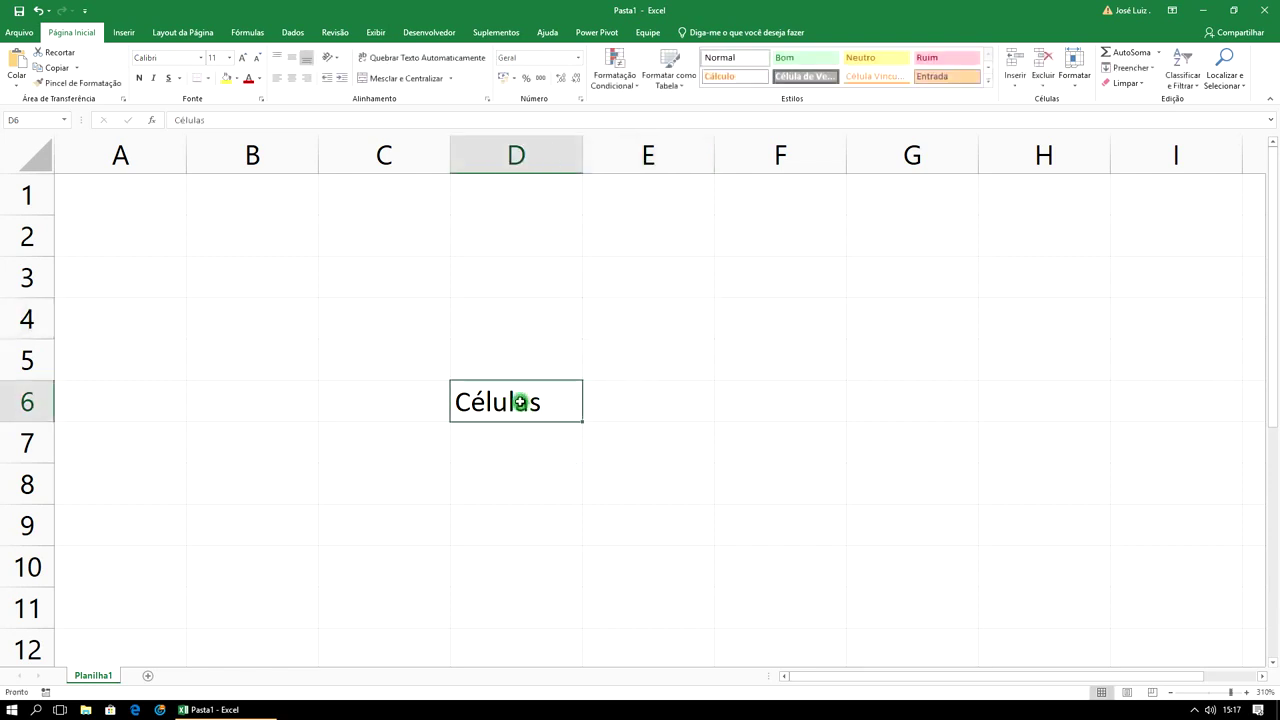
{"action": "right_click", "coordinate": [642, 404]}
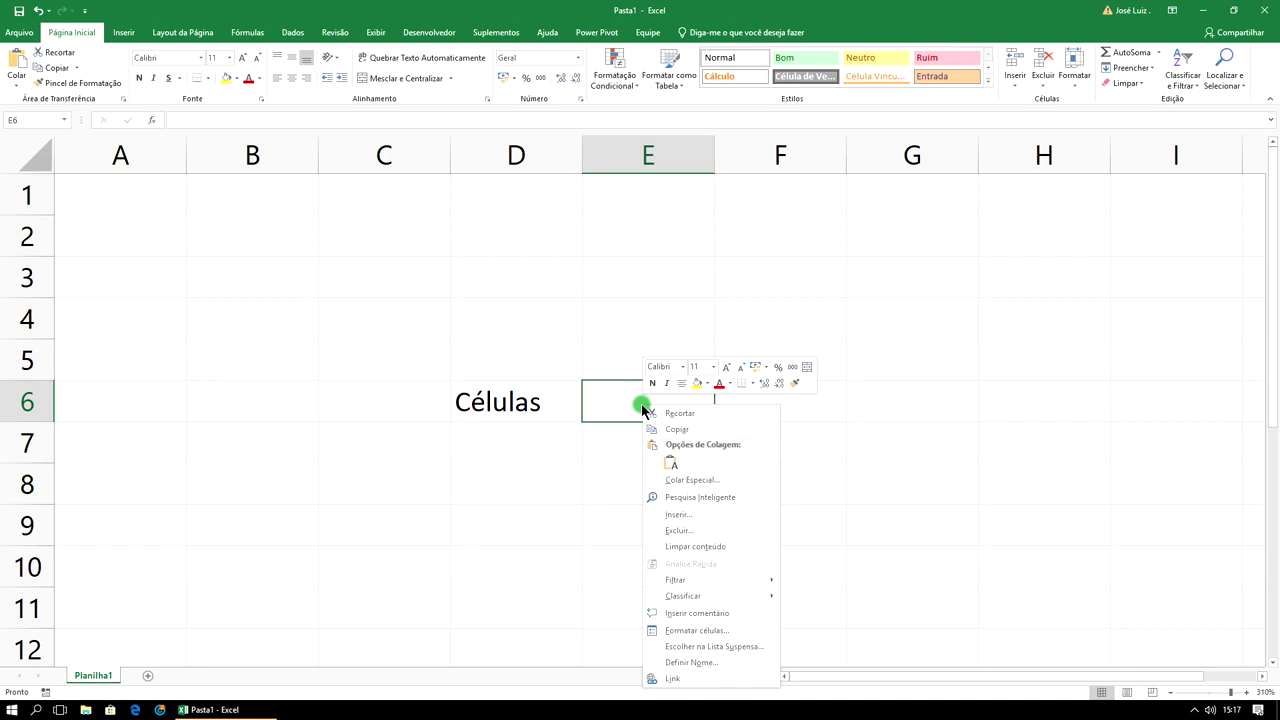
{"action": "left_click", "coordinate": [686, 276]}
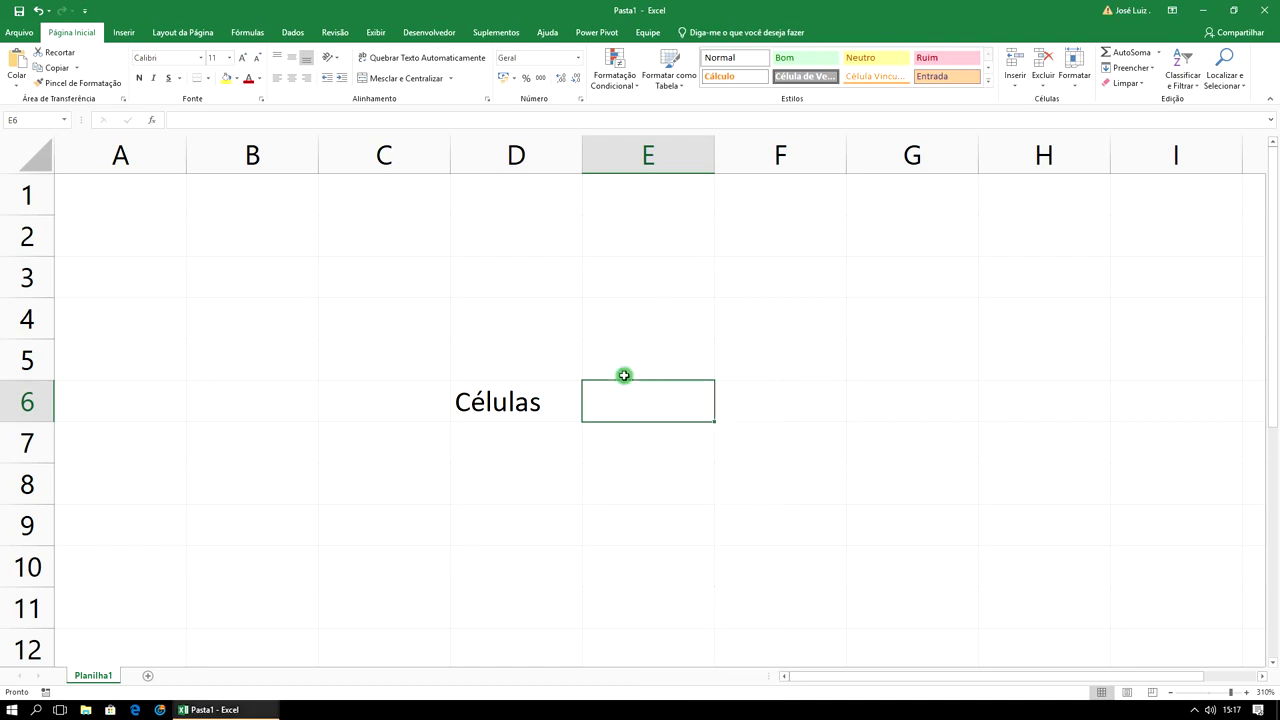
{"action": "left_click", "coordinate": [516, 404]}
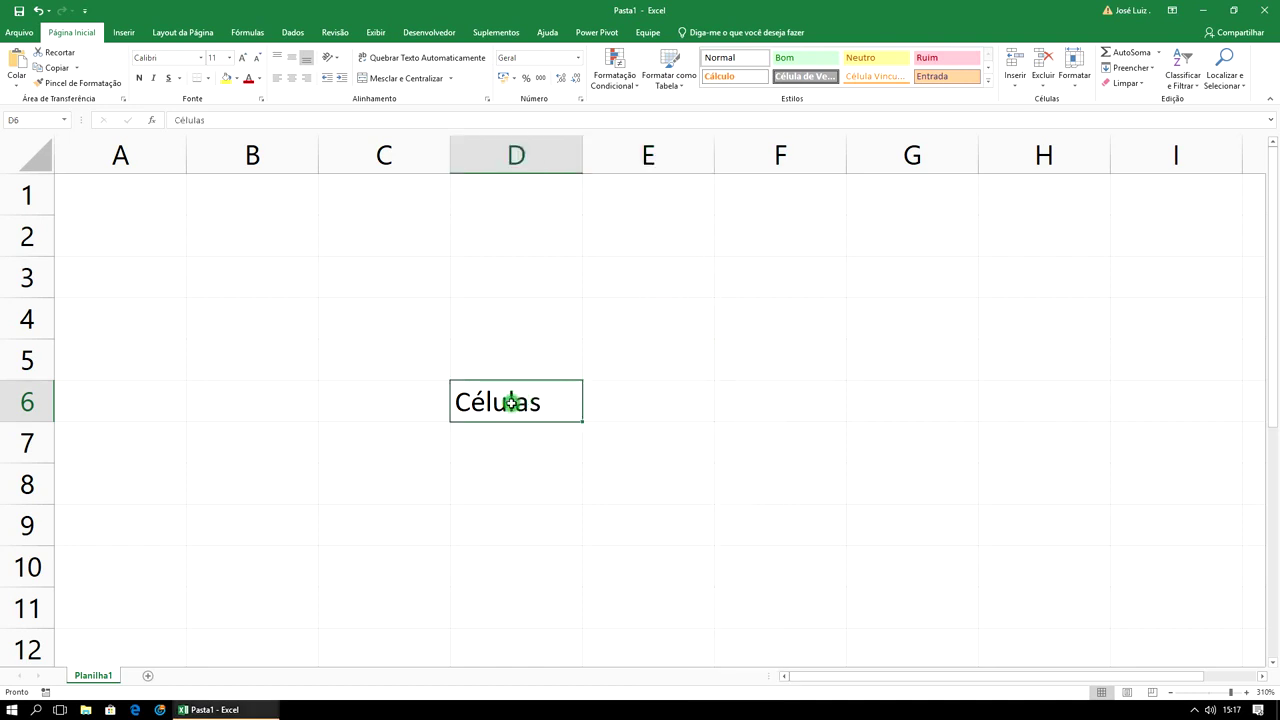
{"action": "left_click", "coordinate": [394, 357]}
{"action": "left_click", "coordinate": [391, 320]}
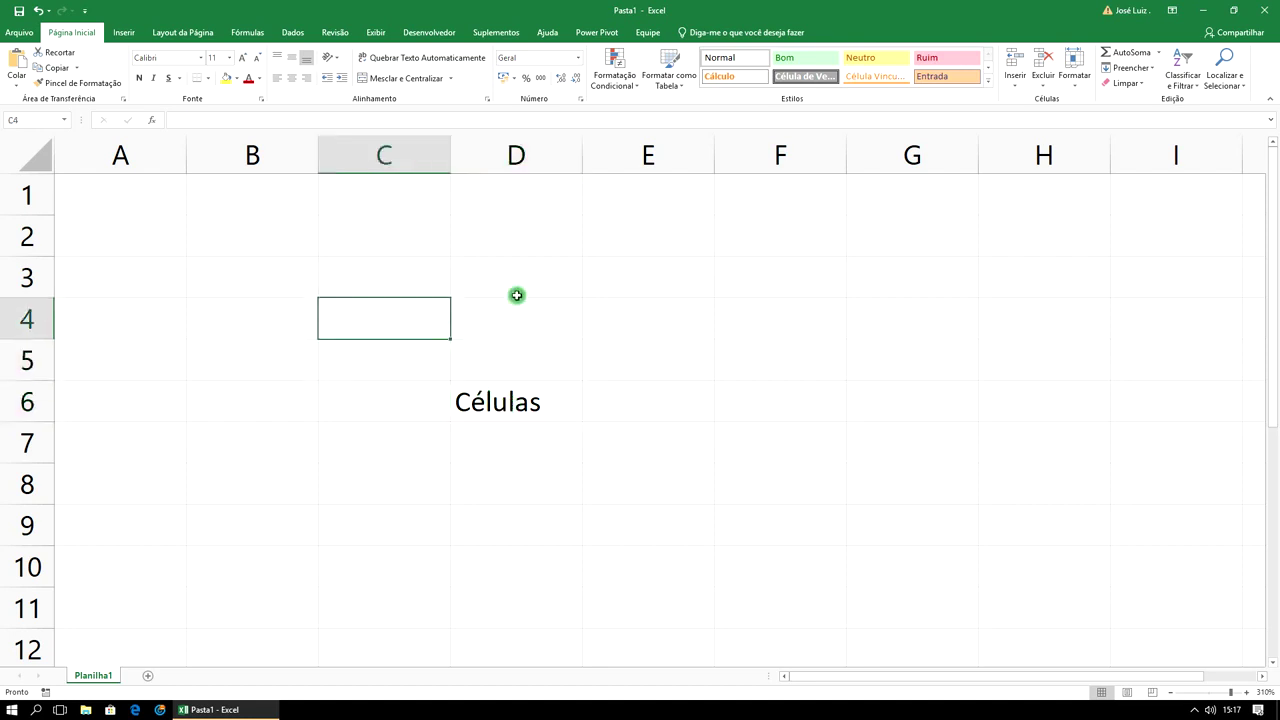
{"action": "left_click", "coordinate": [564, 296]}
{"action": "left_click", "coordinate": [765, 331]}
{"action": "left_click", "coordinate": [762, 365]}
{"action": "left_click", "coordinate": [781, 408]}
{"action": "left_click", "coordinate": [792, 453]}
Select cells F8, F9, E9, D9, C11, C10, B9, B6, then the block A1:G10.
{"action": "left_click", "coordinate": [805, 495]}
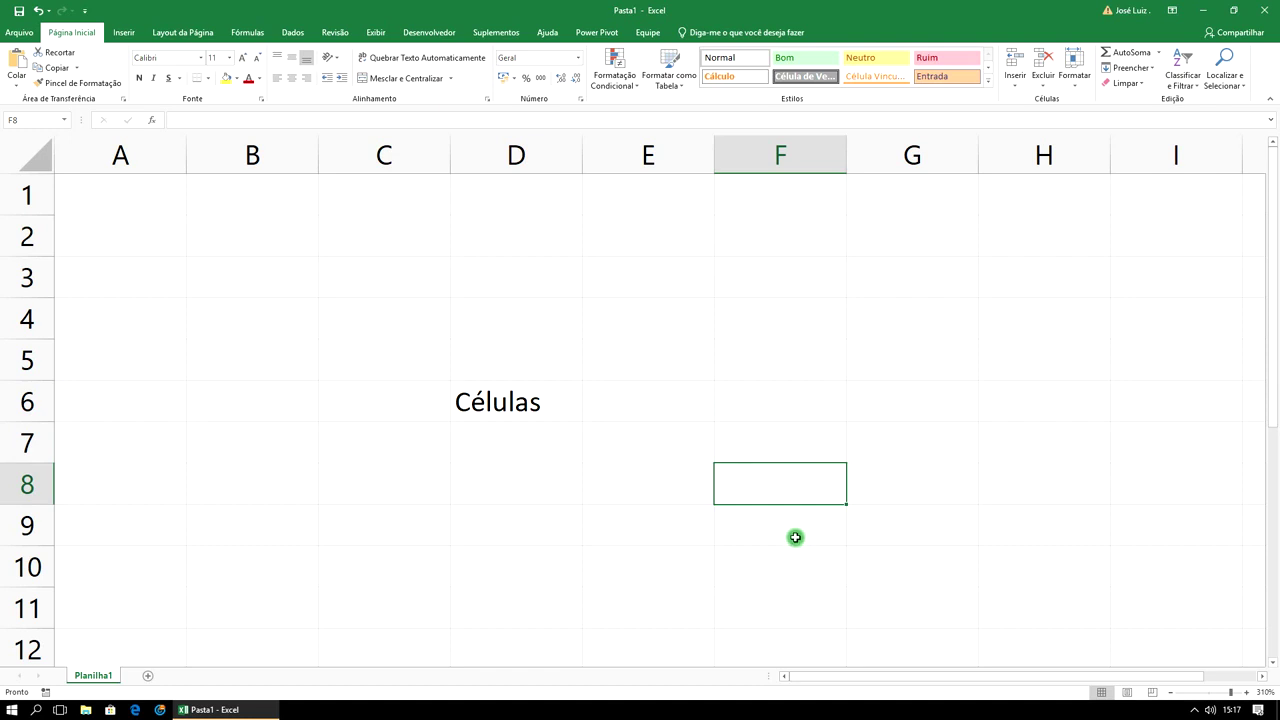
{"action": "left_click", "coordinate": [797, 535]}
{"action": "left_click", "coordinate": [633, 521]}
{"action": "left_click", "coordinate": [533, 526]}
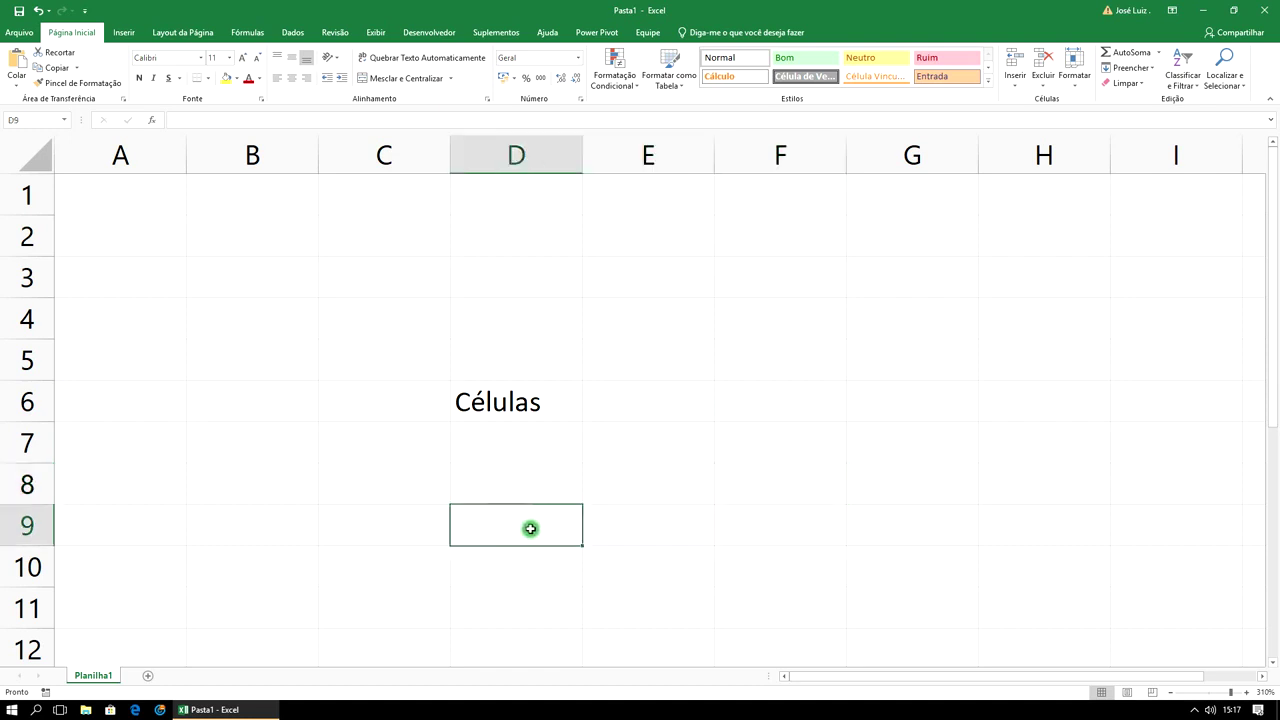
{"action": "left_click", "coordinate": [404, 590]}
{"action": "left_click", "coordinate": [399, 566]}
{"action": "left_click", "coordinate": [301, 508]}
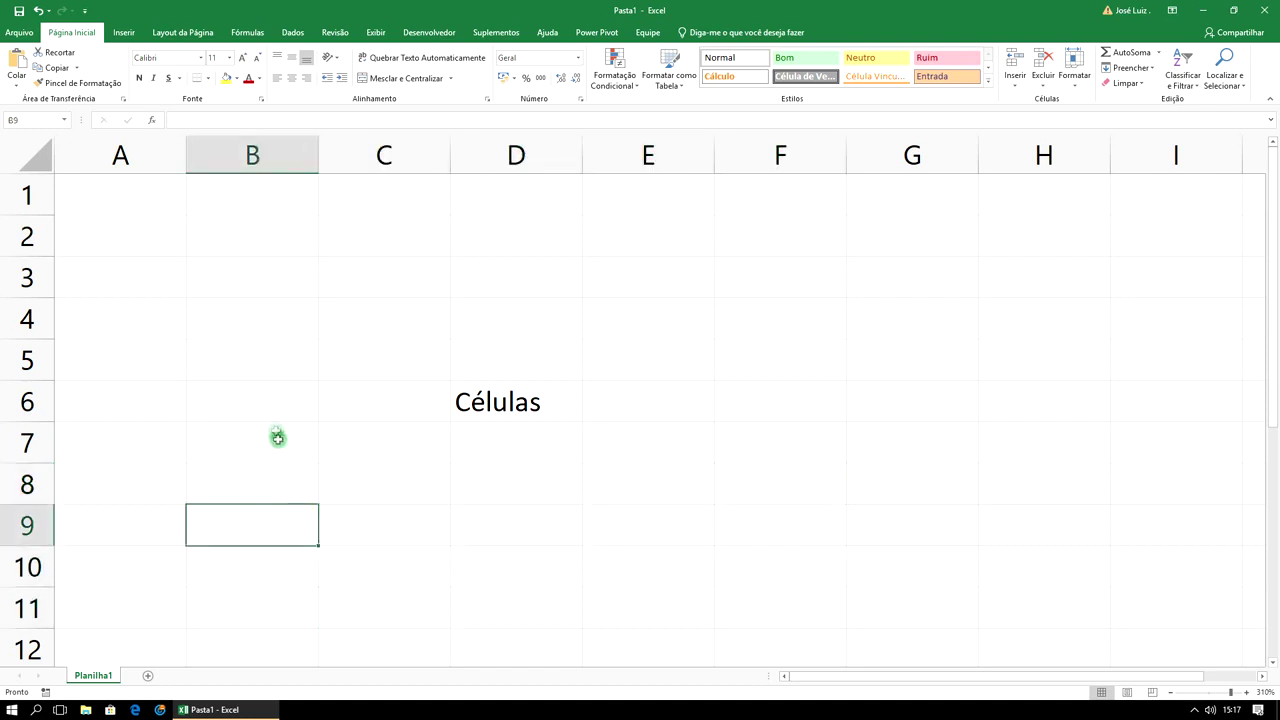
{"action": "left_click", "coordinate": [267, 404]}
{"action": "left_click_drag", "start_coordinate": [71, 192], "coordinate": [961, 565]}
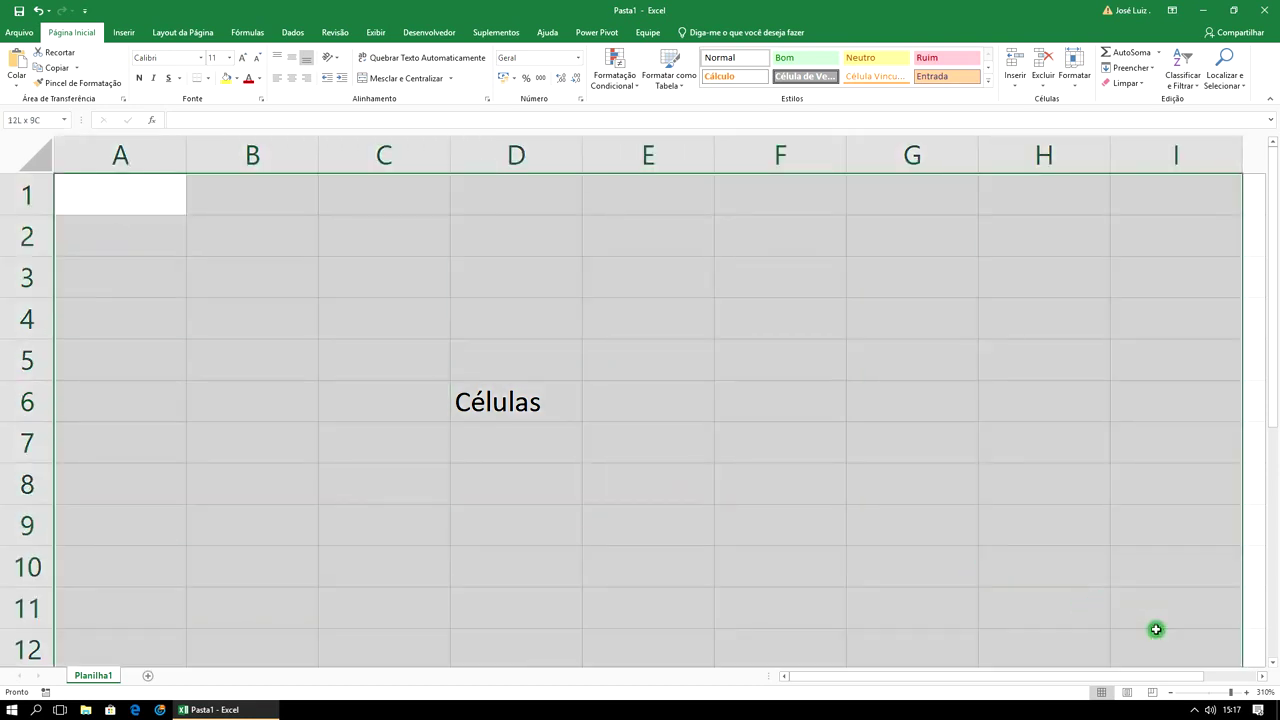
{"action": "mouse_move", "coordinate": [961, 565]}
{"action": "left_mouse_down"}
{"action": "mouse_move", "coordinate": [1059, 591]}
{"action": "mouse_move", "coordinate": [511, 428]}
{"action": "left_mouse_up"}
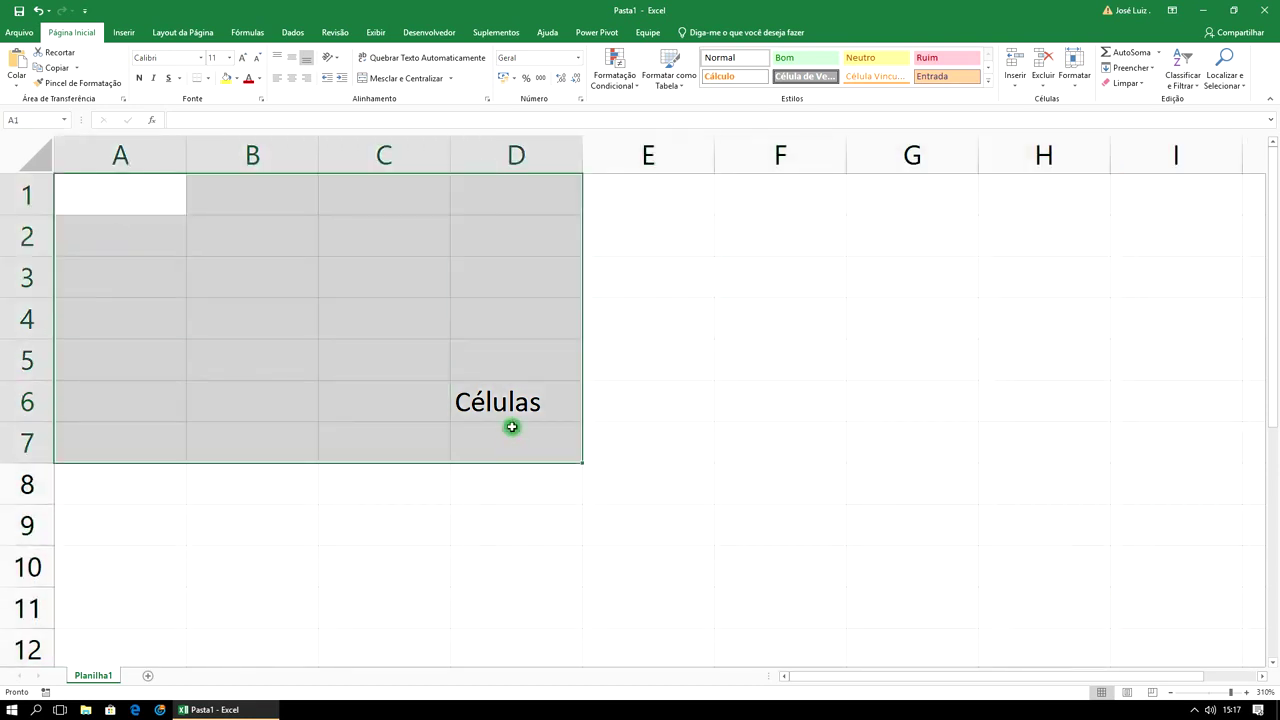
{"action": "left_click", "coordinate": [638, 324]}
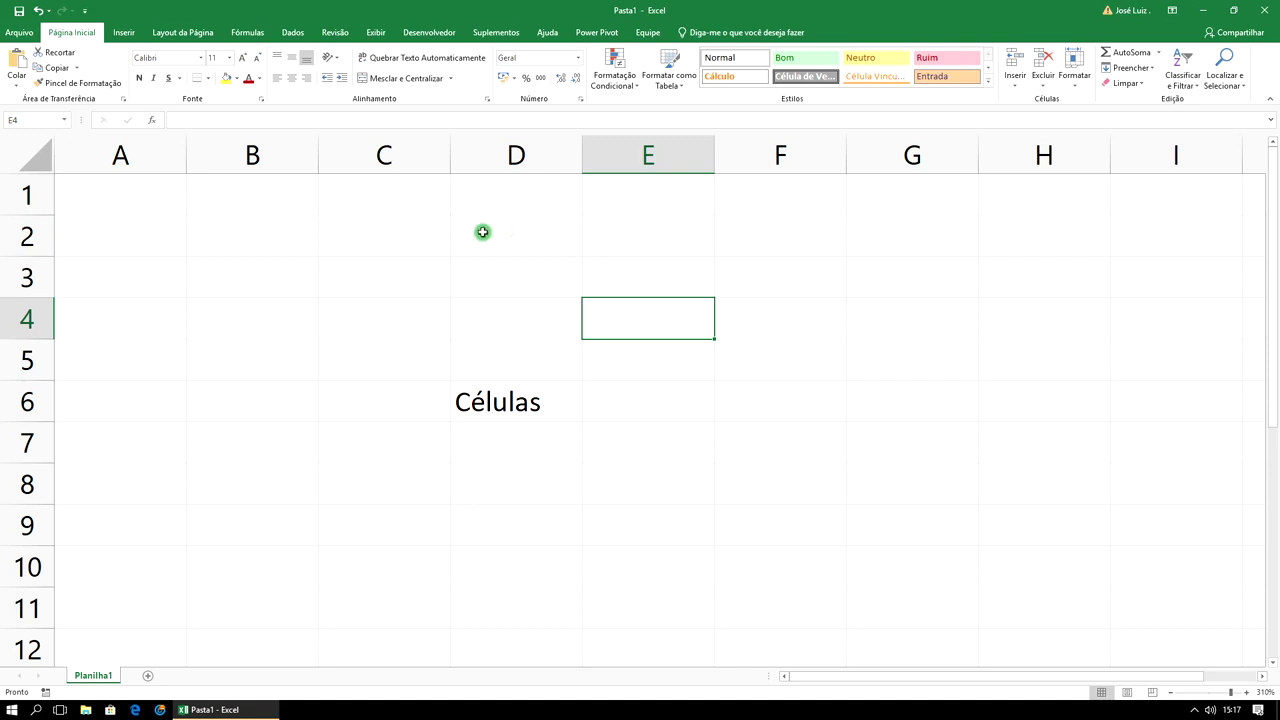
{"action": "left_click", "coordinate": [780, 481]}
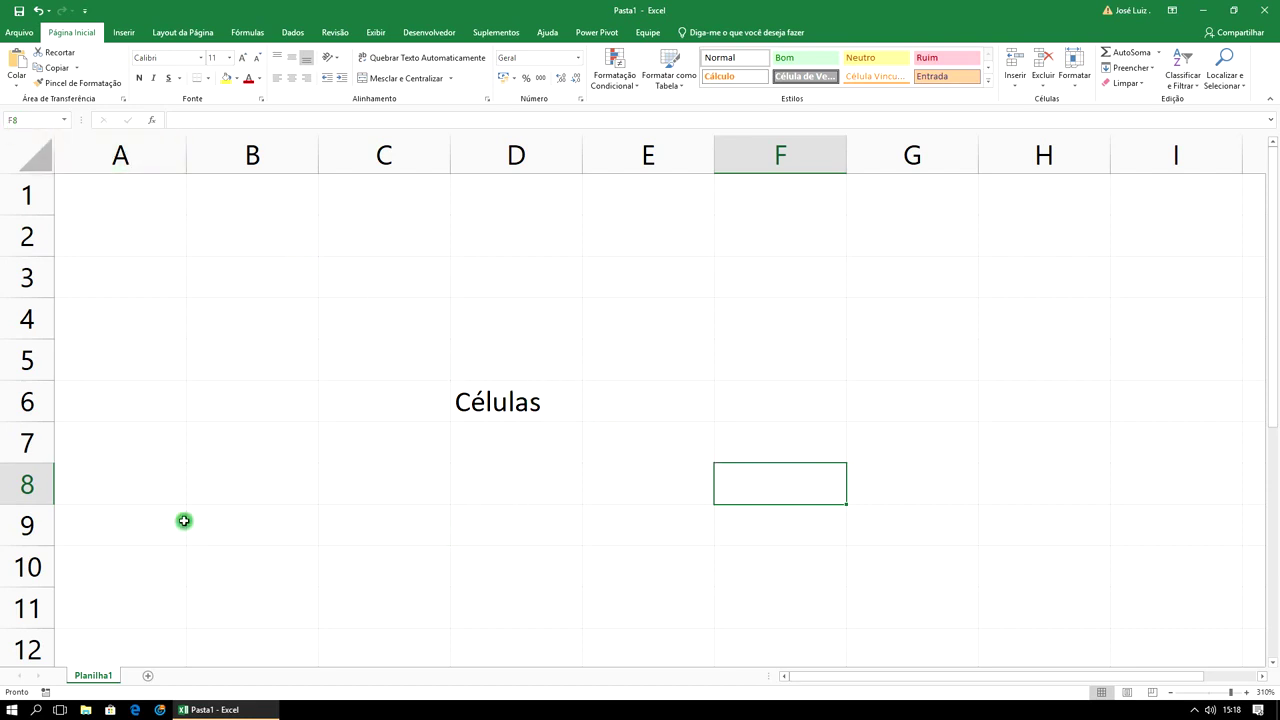
{"action": "left_click", "coordinate": [240, 566]}
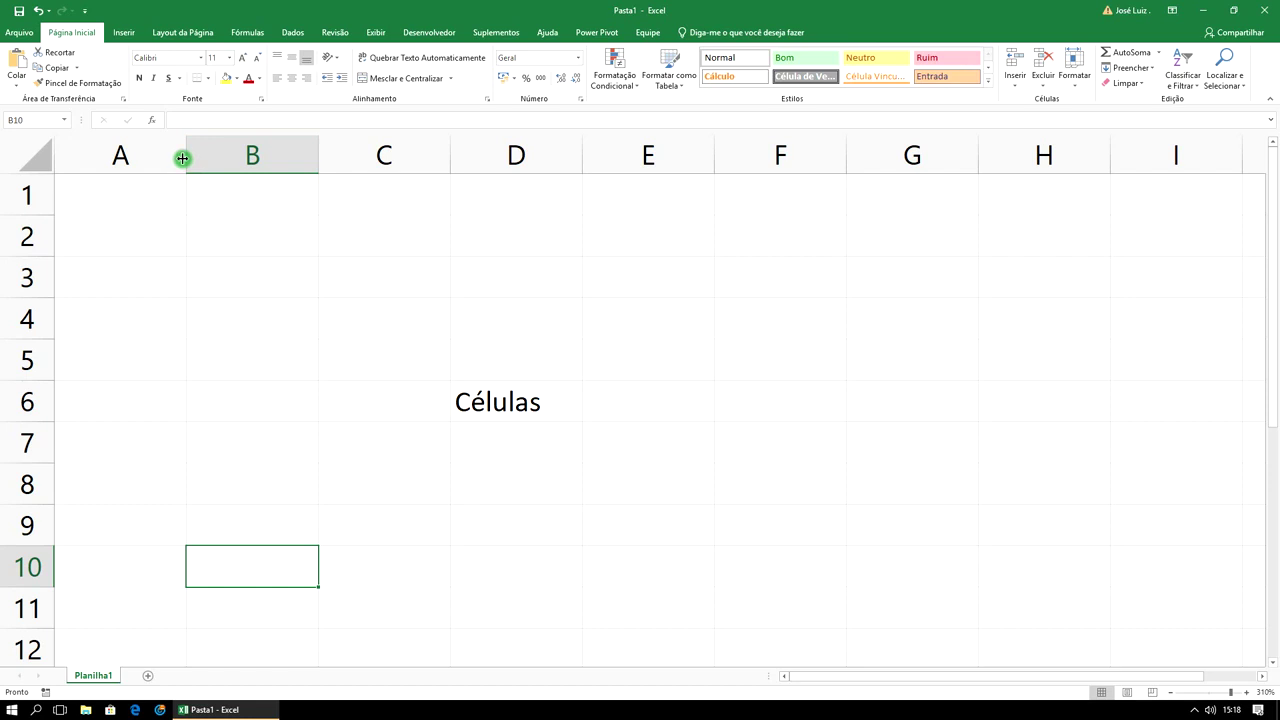
{"action": "mouse_move", "coordinate": [185, 159]}
{"action": "left_mouse_down"}
{"action": "mouse_move", "coordinate": [292, 160]}
{"action": "mouse_move", "coordinate": [180, 158]}
{"action": "left_mouse_up"}
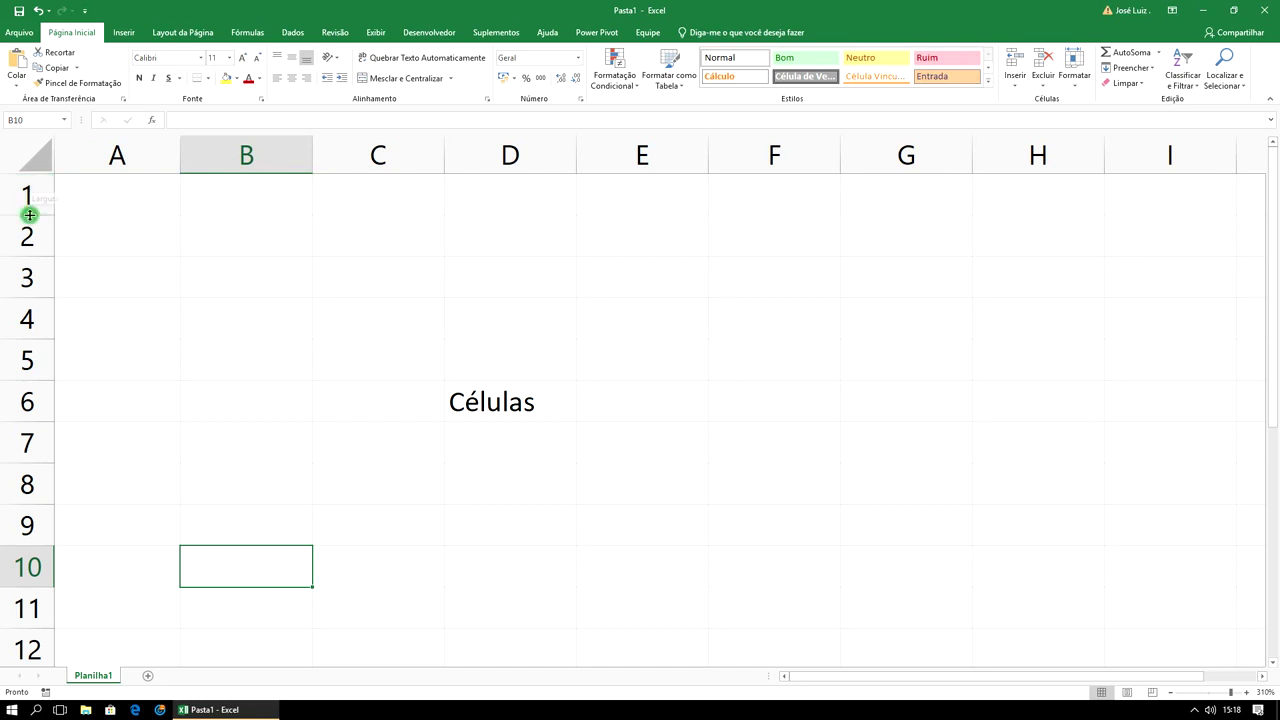
{"action": "left_click_drag", "start_coordinate": [30, 215], "coordinate": [35, 333]}
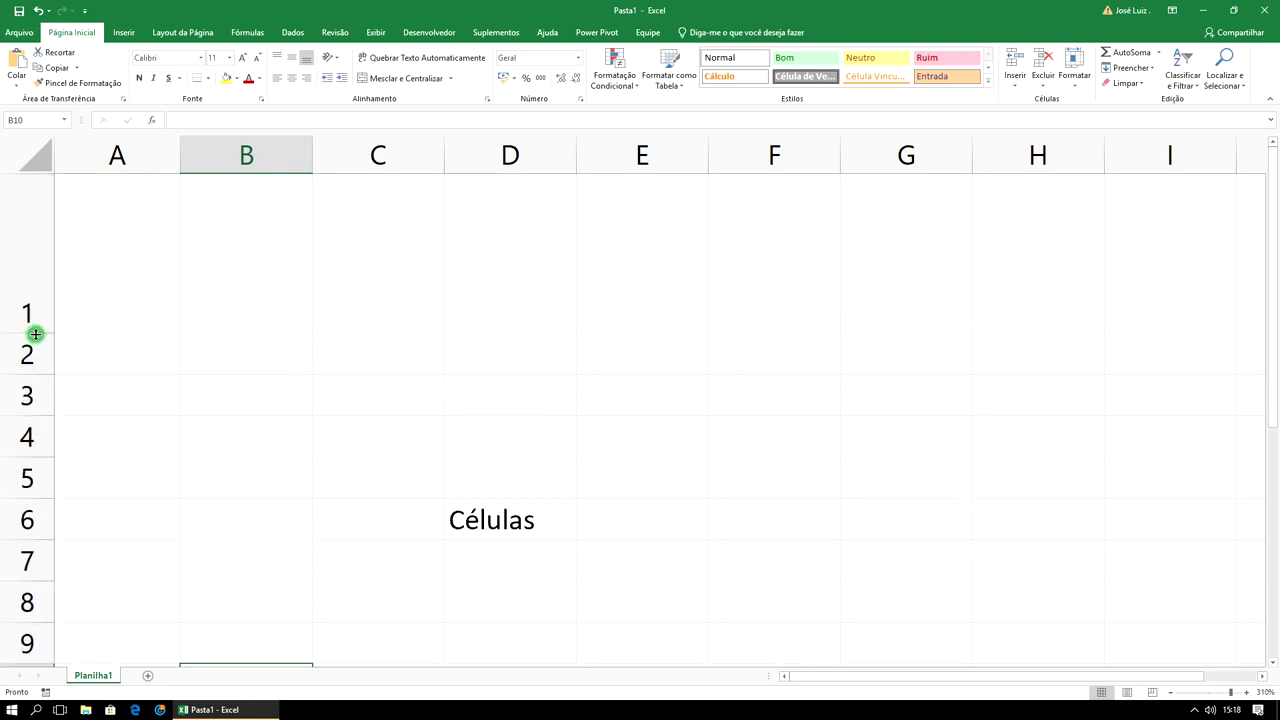
{"action": "left_click_drag", "start_coordinate": [27, 334], "coordinate": [21, 211]}
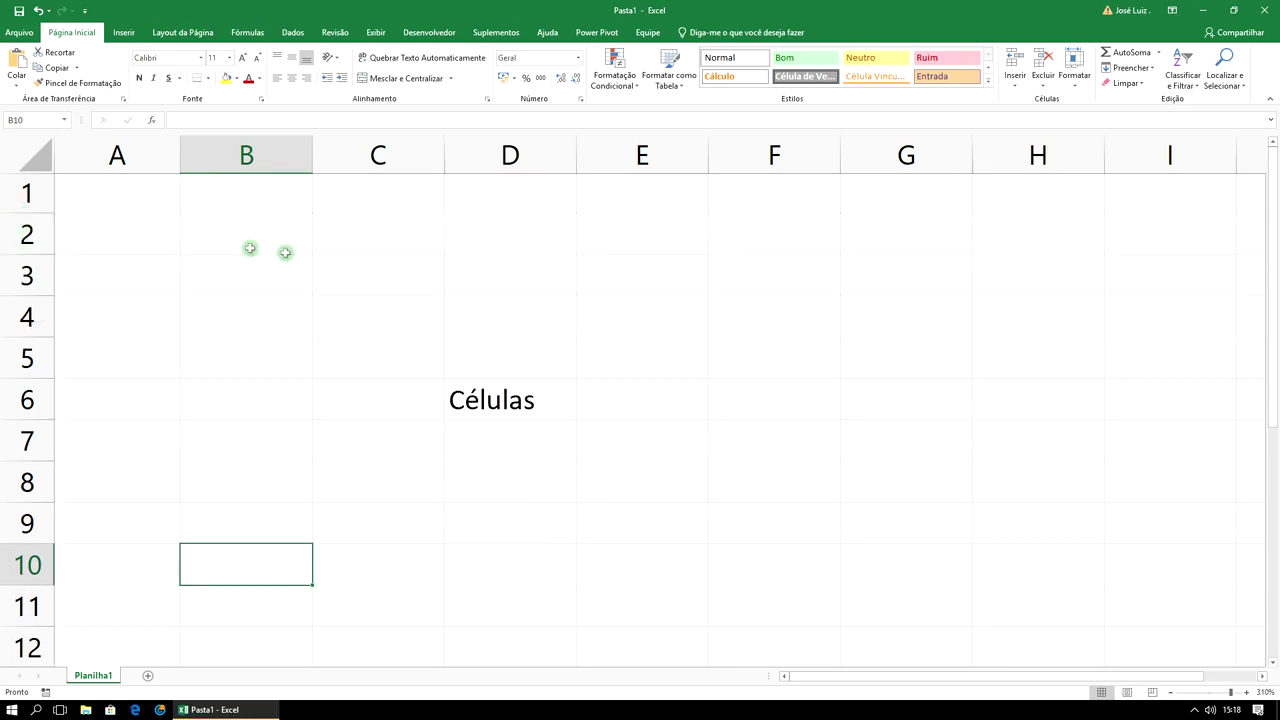
{"action": "left_click", "coordinate": [120, 235]}
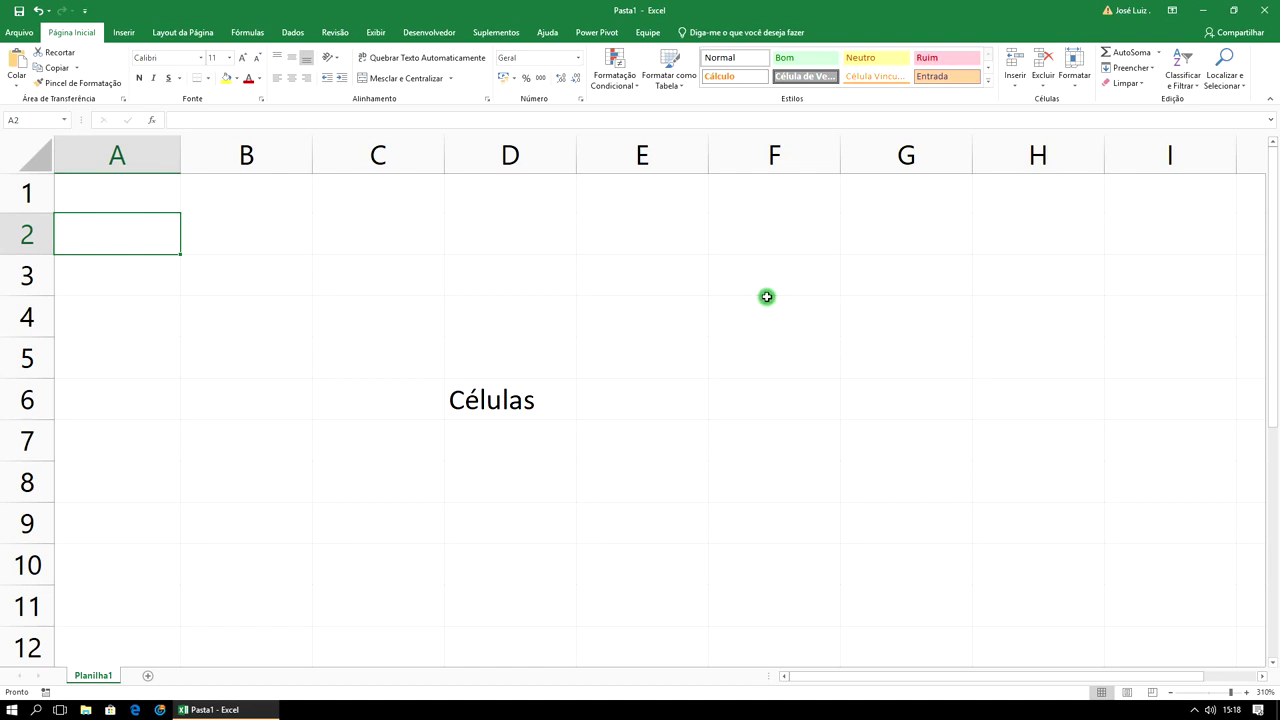
{"action": "type", "text": "Paralelepipedo"}
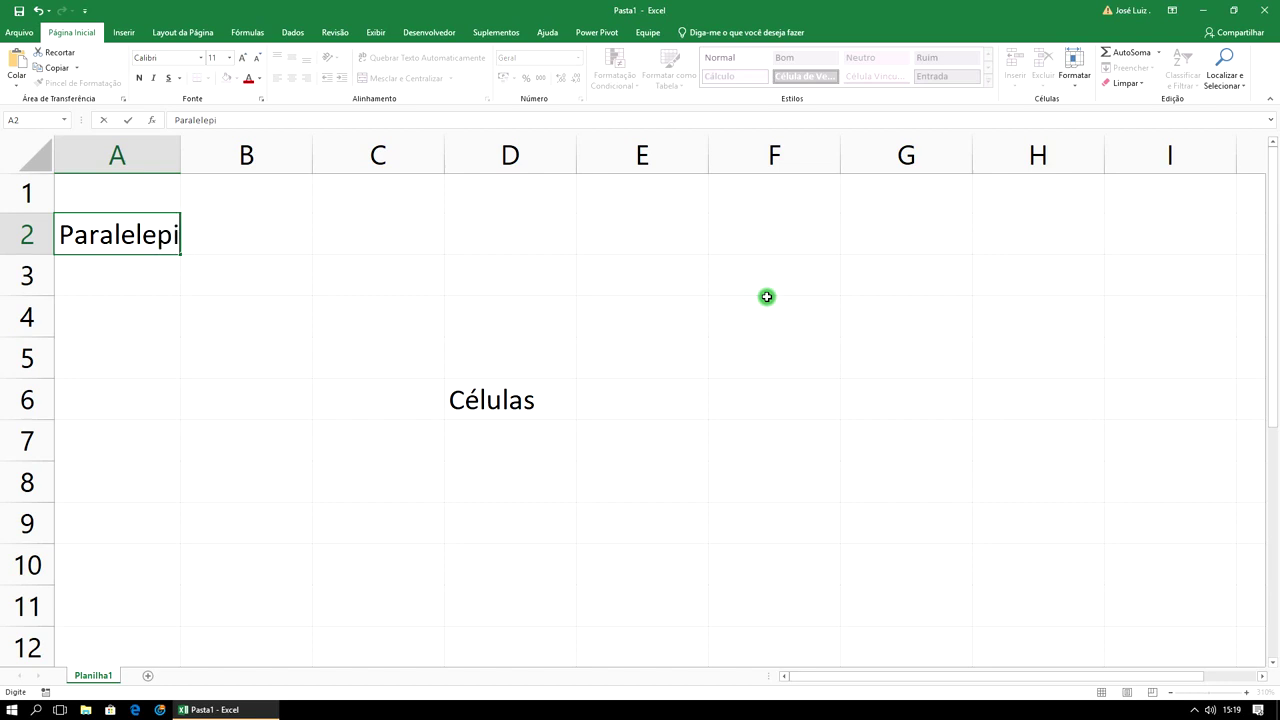
Commit 'Paralelepipedo' in A2, then bring up the Excluir delete-cells dialog for B2.
{"action": "left_click", "coordinate": [565, 278]}
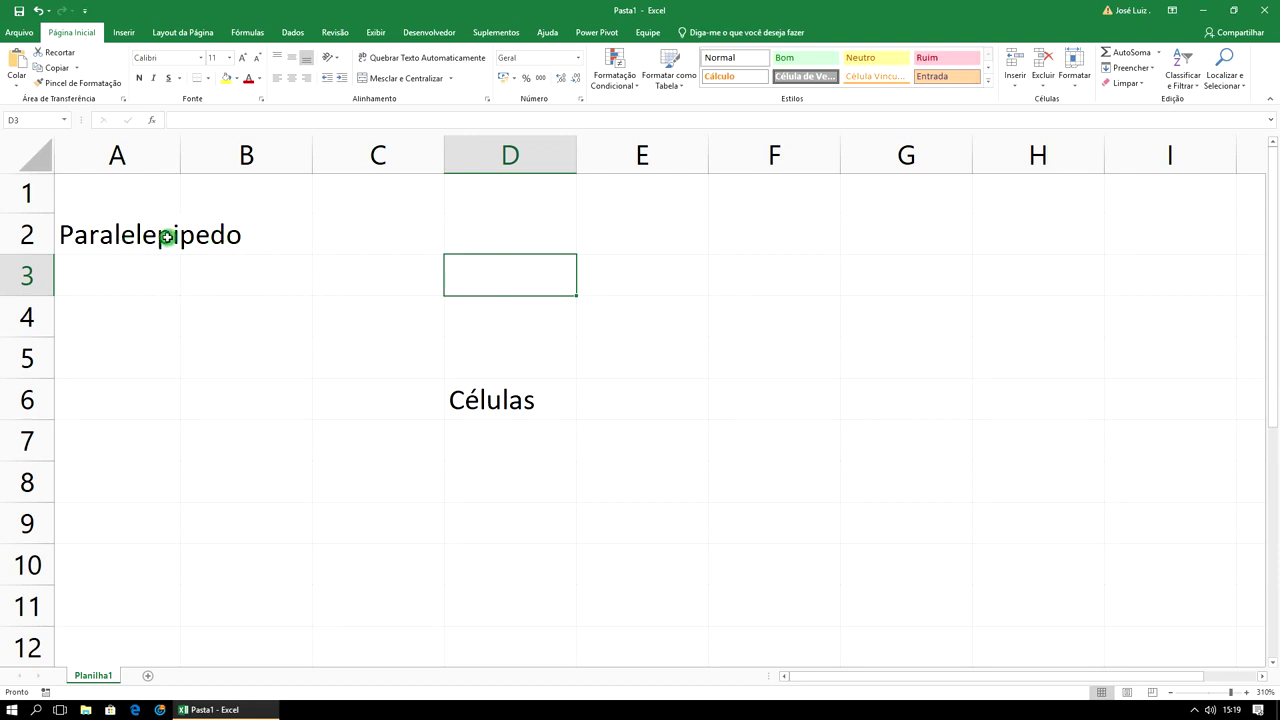
{"action": "left_click", "coordinate": [114, 232]}
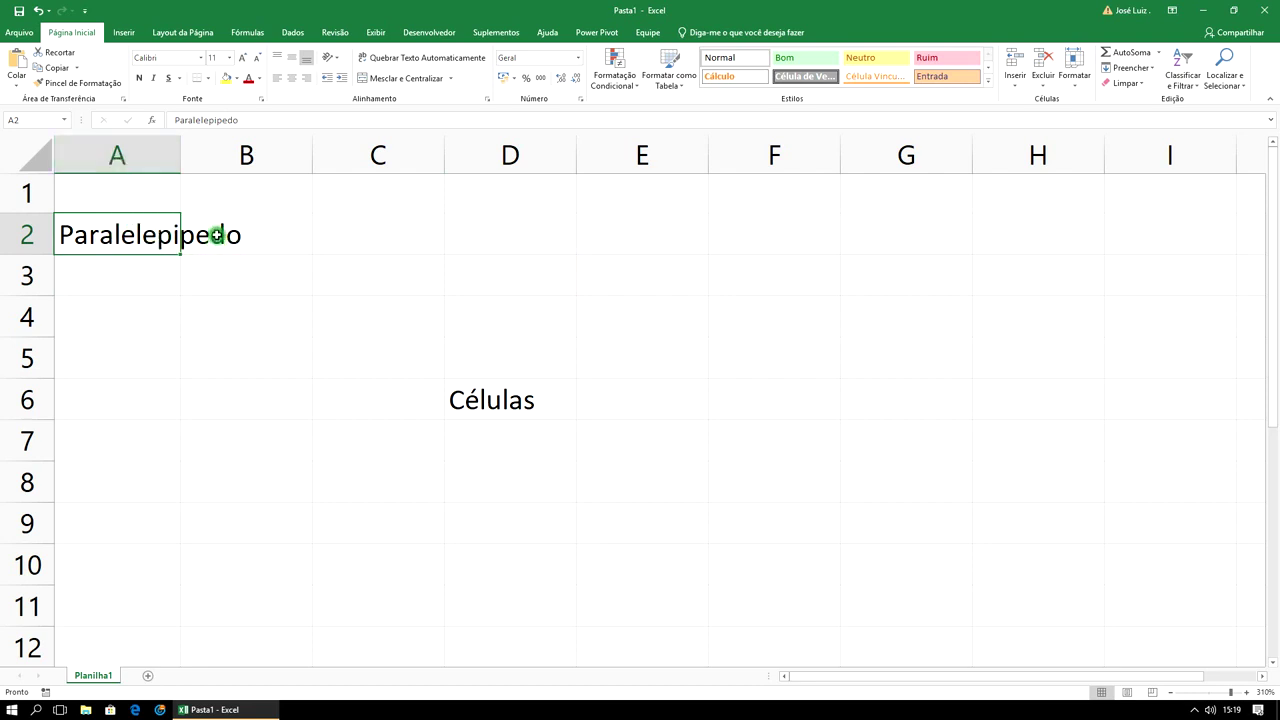
{"action": "left_click", "coordinate": [216, 235]}
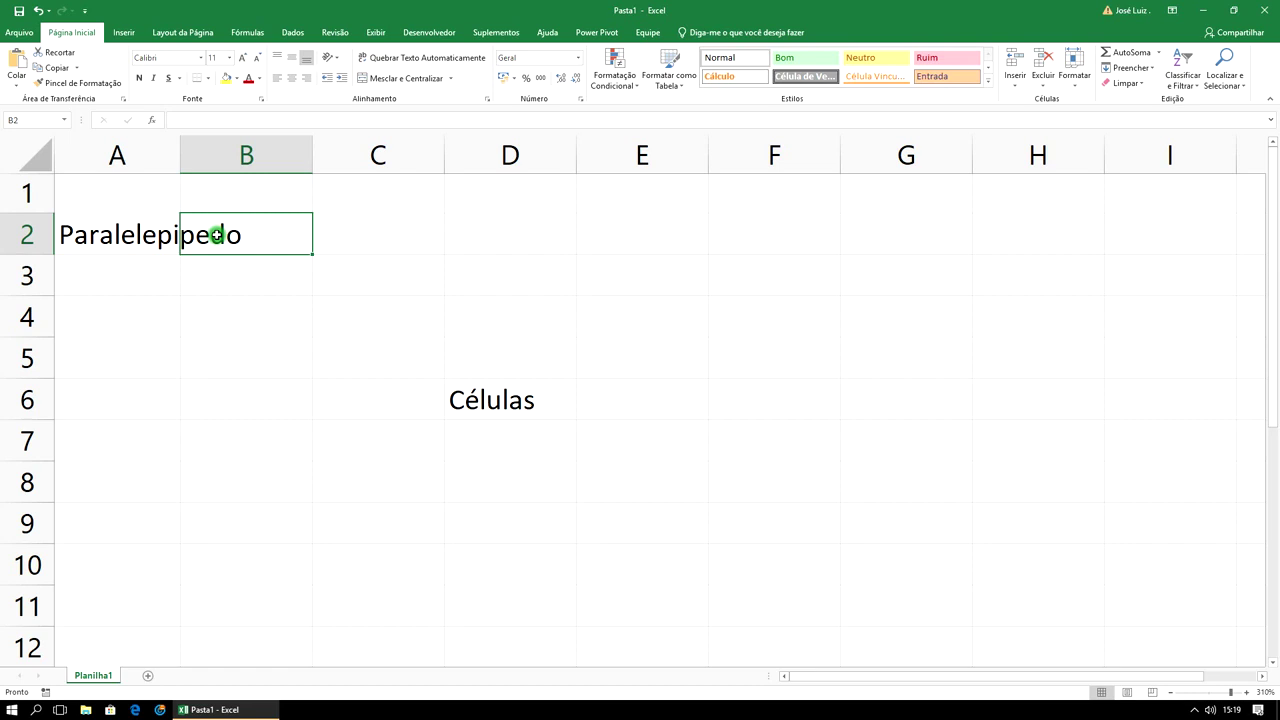
{"action": "right_click", "coordinate": [216, 235]}
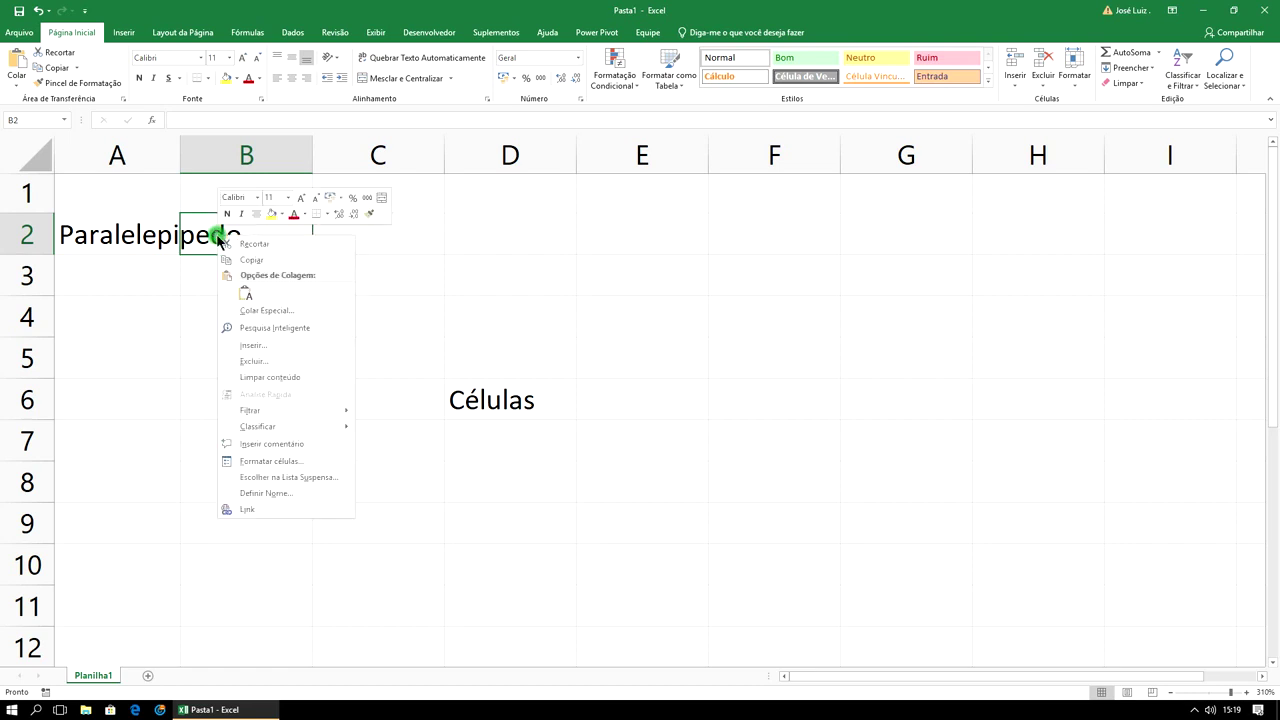
{"action": "left_click", "coordinate": [263, 361]}
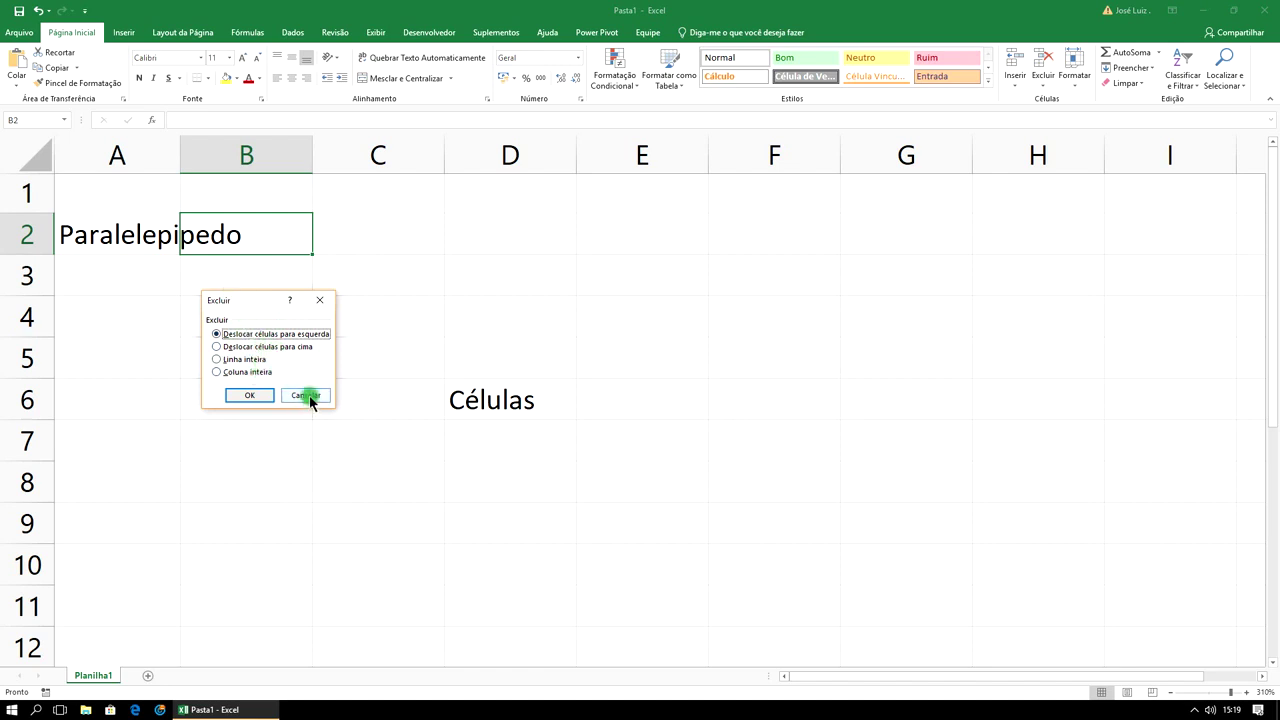
{"action": "left_click", "coordinate": [254, 395]}
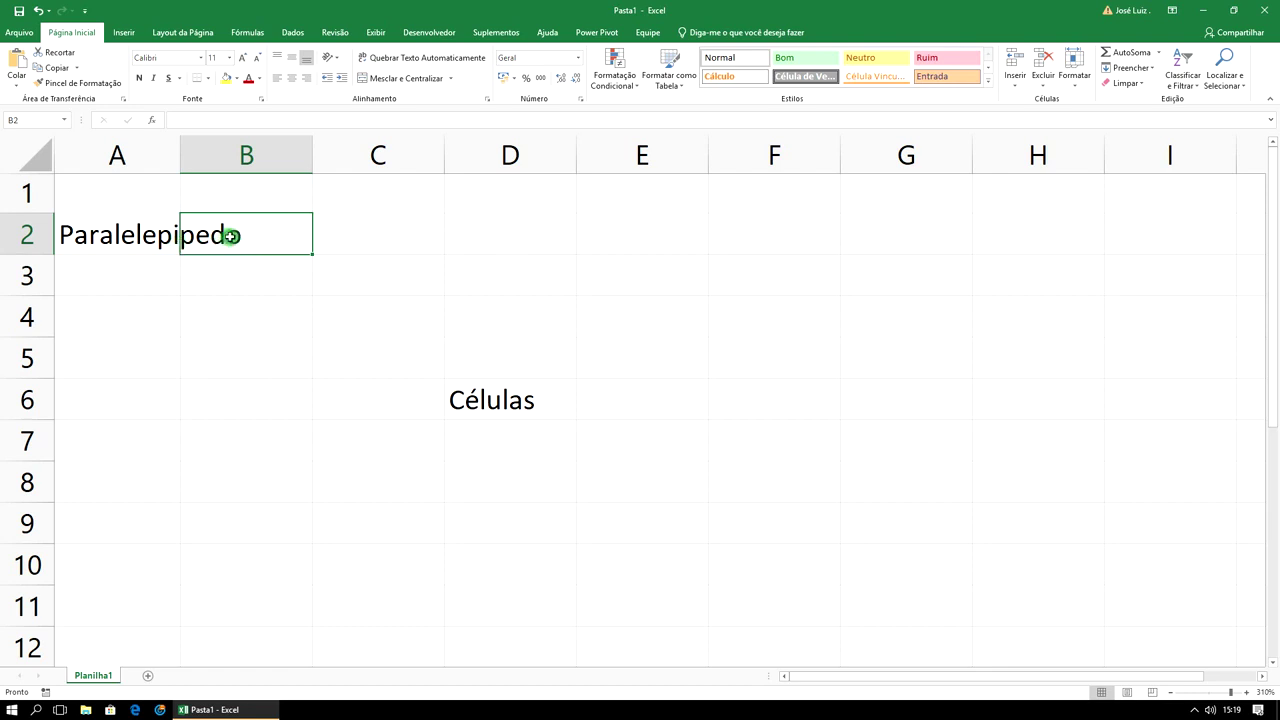
{"action": "left_click", "coordinate": [151, 238]}
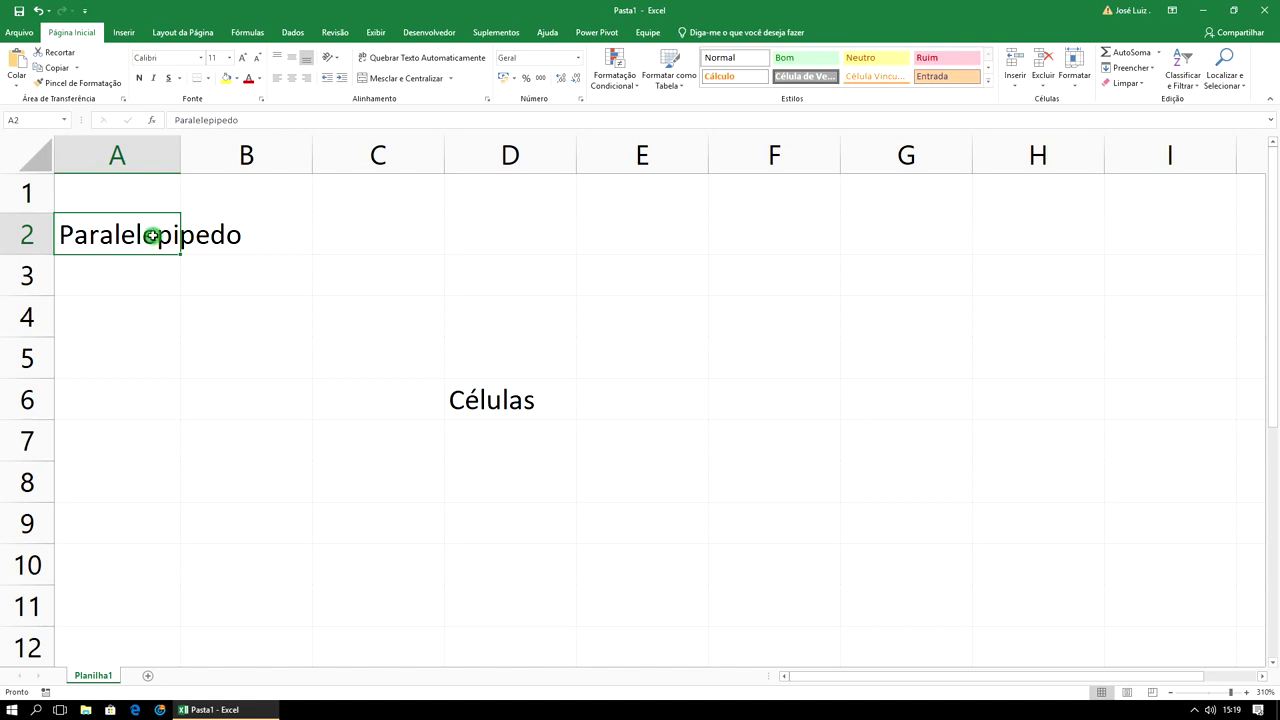
{"action": "left_click", "coordinate": [243, 235]}
{"action": "left_click", "coordinate": [200, 274]}
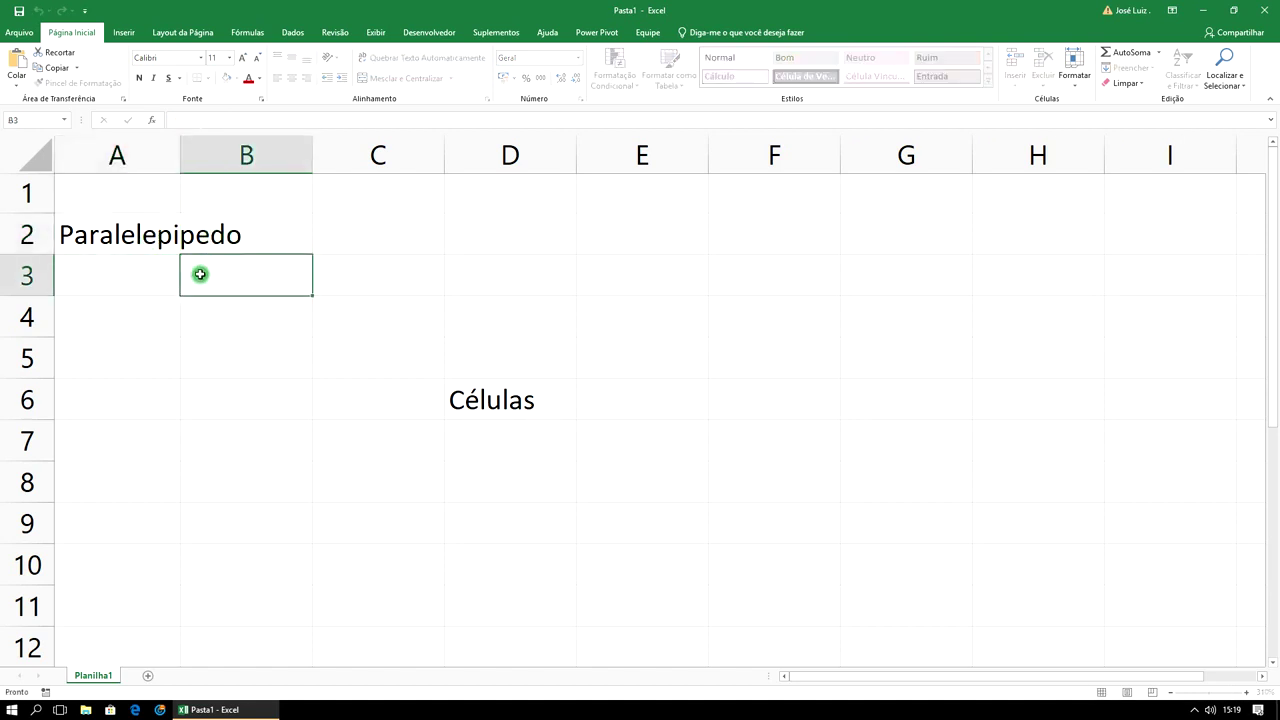
{"action": "left_click", "coordinate": [151, 240]}
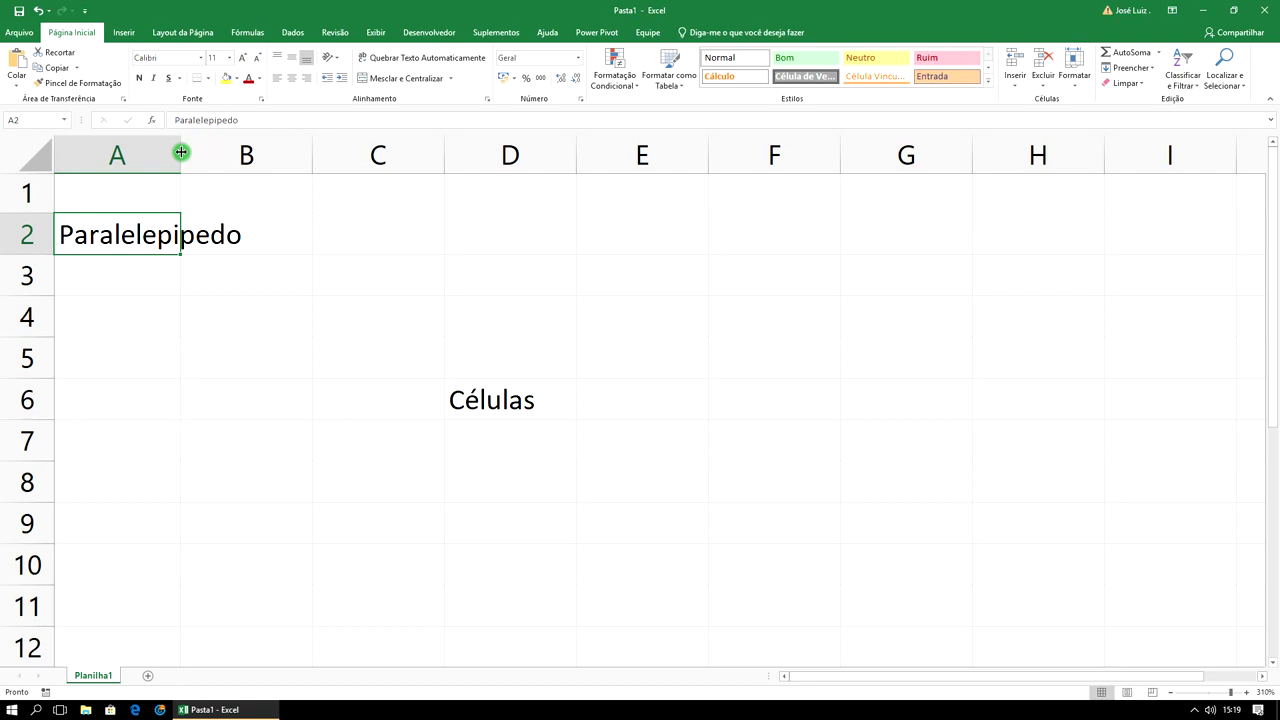
Resize column A to 12,71 (101 pixels) so 'Paralelepipedo' fits inside A2.
{"action": "left_click_drag", "start_coordinate": [181, 152], "coordinate": [267, 153]}
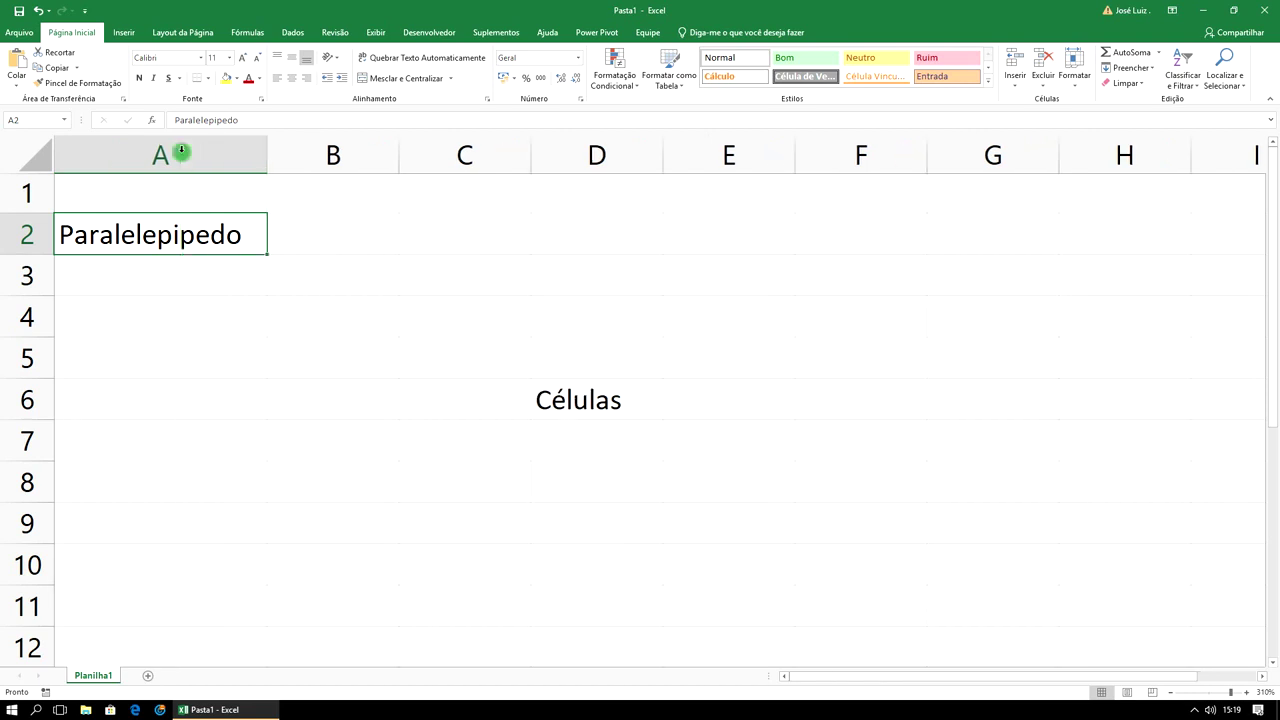
{"action": "left_click", "coordinate": [356, 293]}
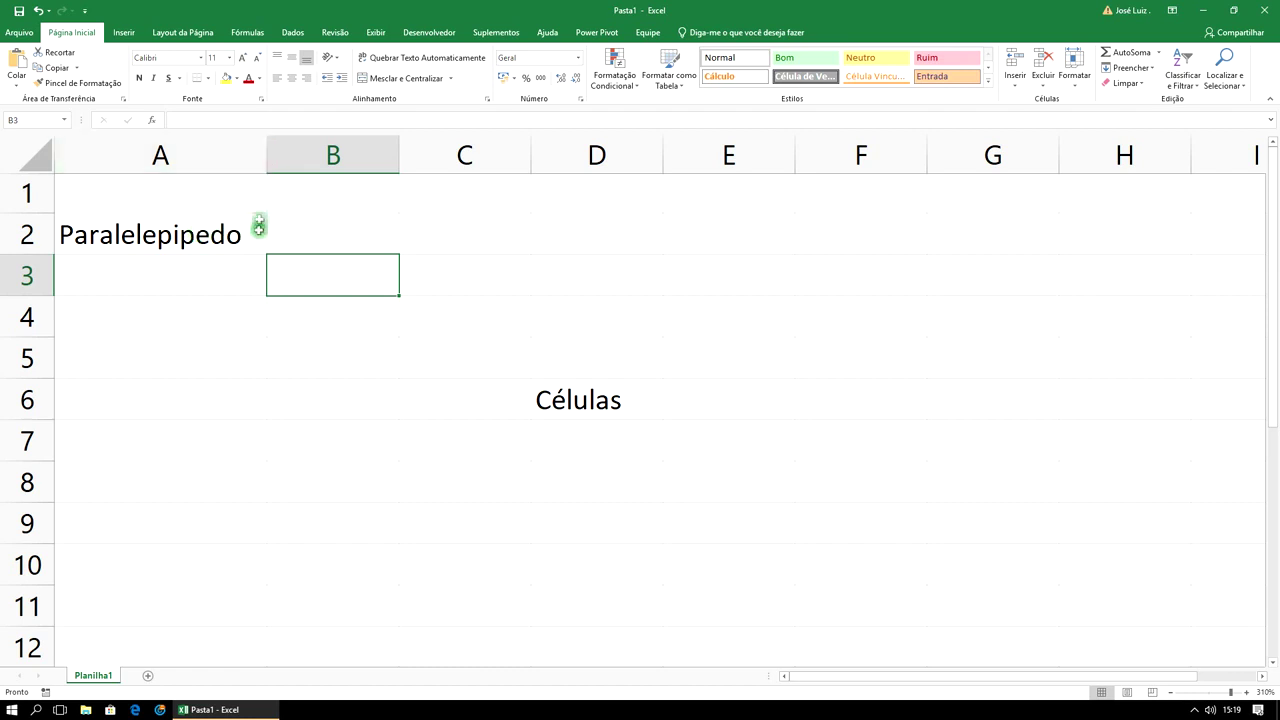
{"action": "left_click_drag", "start_coordinate": [266, 155], "coordinate": [161, 155]}
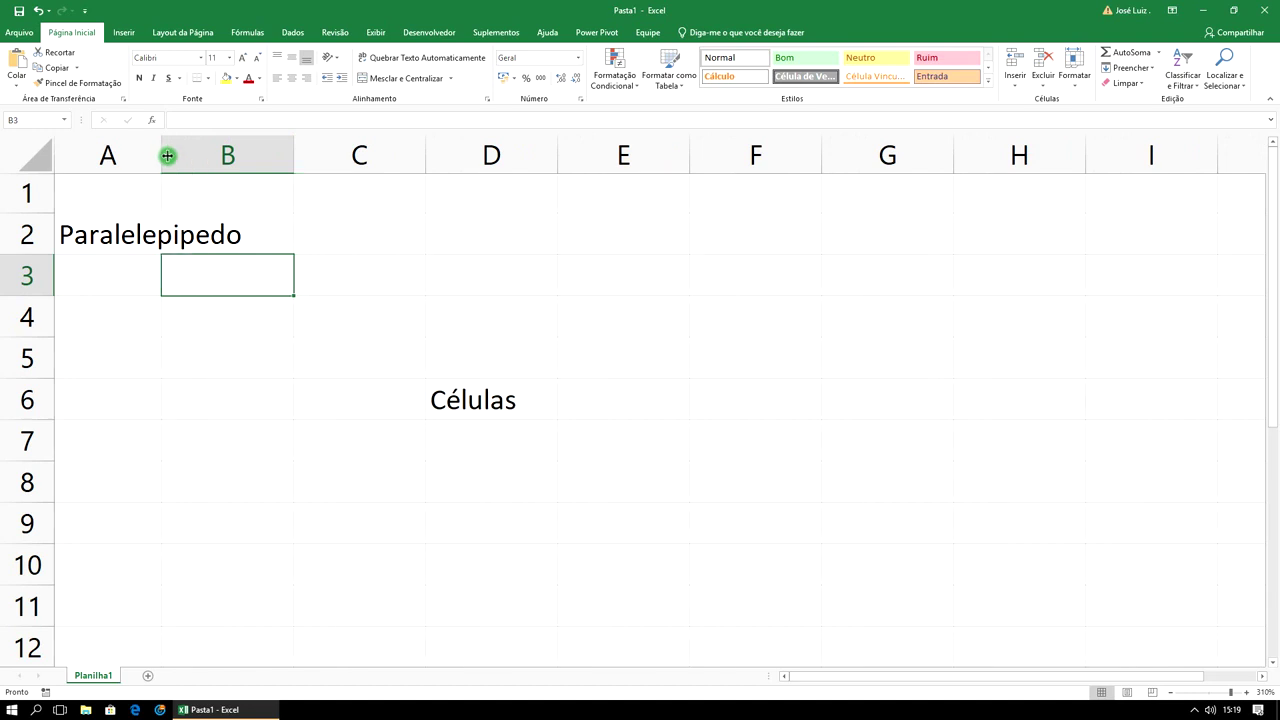
{"action": "mouse_move", "coordinate": [161, 155]}
{"action": "left_mouse_down"}
{"action": "mouse_move", "coordinate": [132, 160]}
{"action": "mouse_move", "coordinate": [267, 172]}
{"action": "left_mouse_up"}
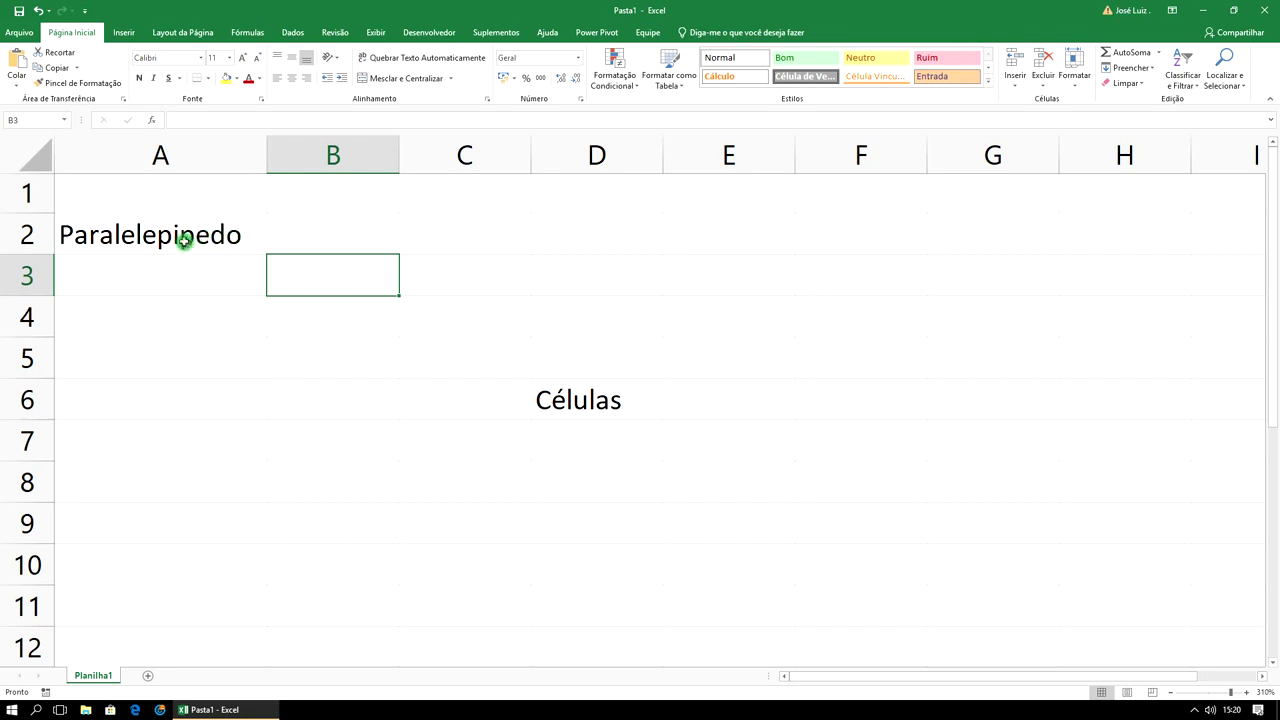
{"action": "left_click", "coordinate": [307, 234]}
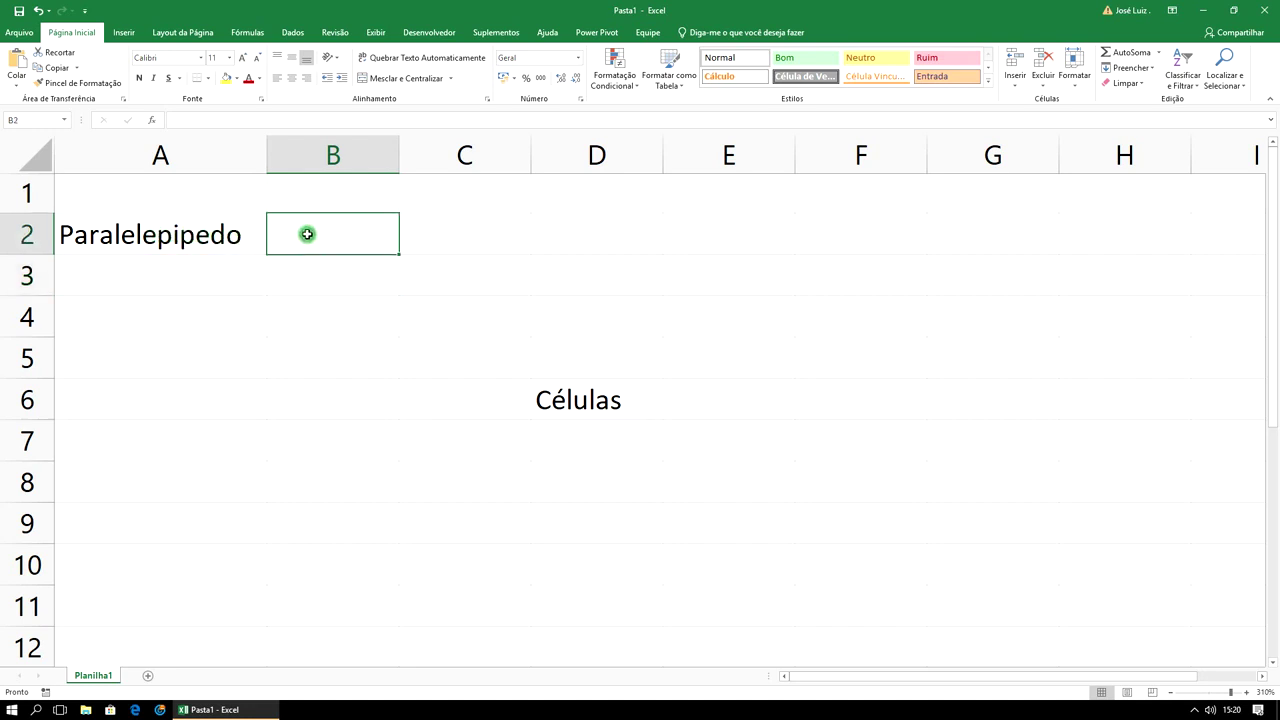
{"action": "type", "text": "######"}
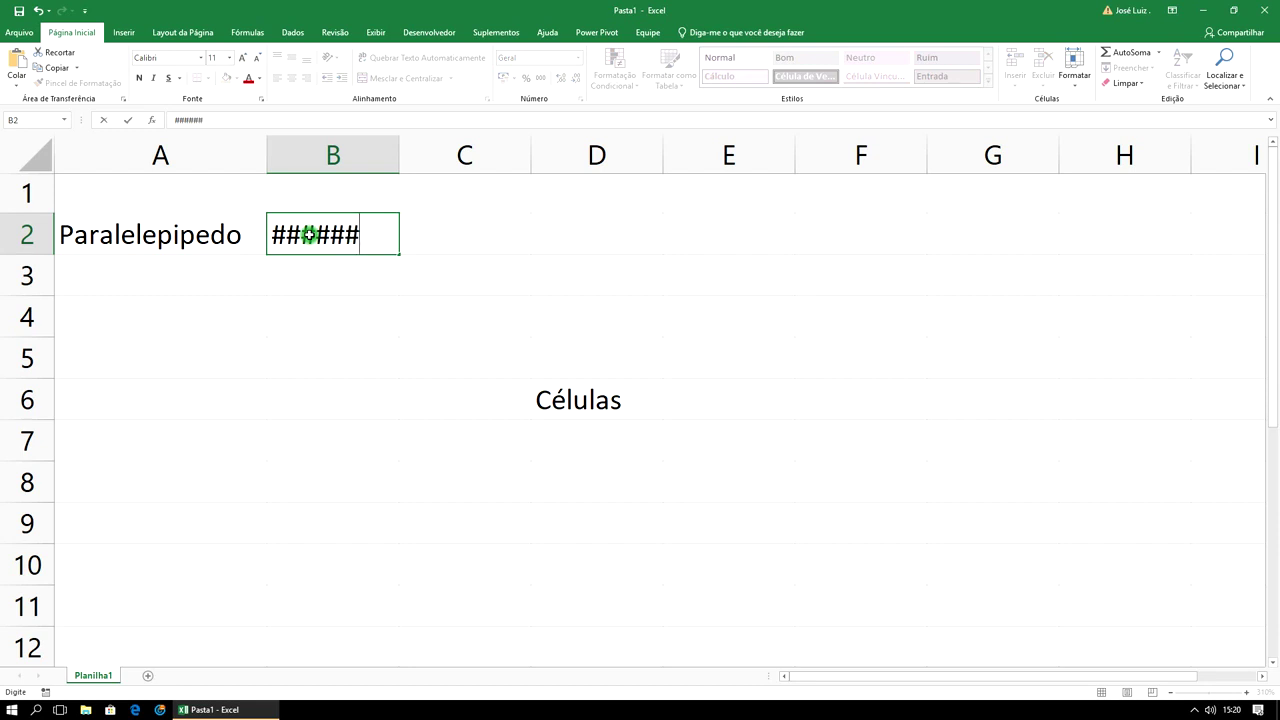
{"action": "left_click", "coordinate": [412, 311]}
{"action": "left_click_drag", "start_coordinate": [401, 164], "coordinate": [358, 164]}
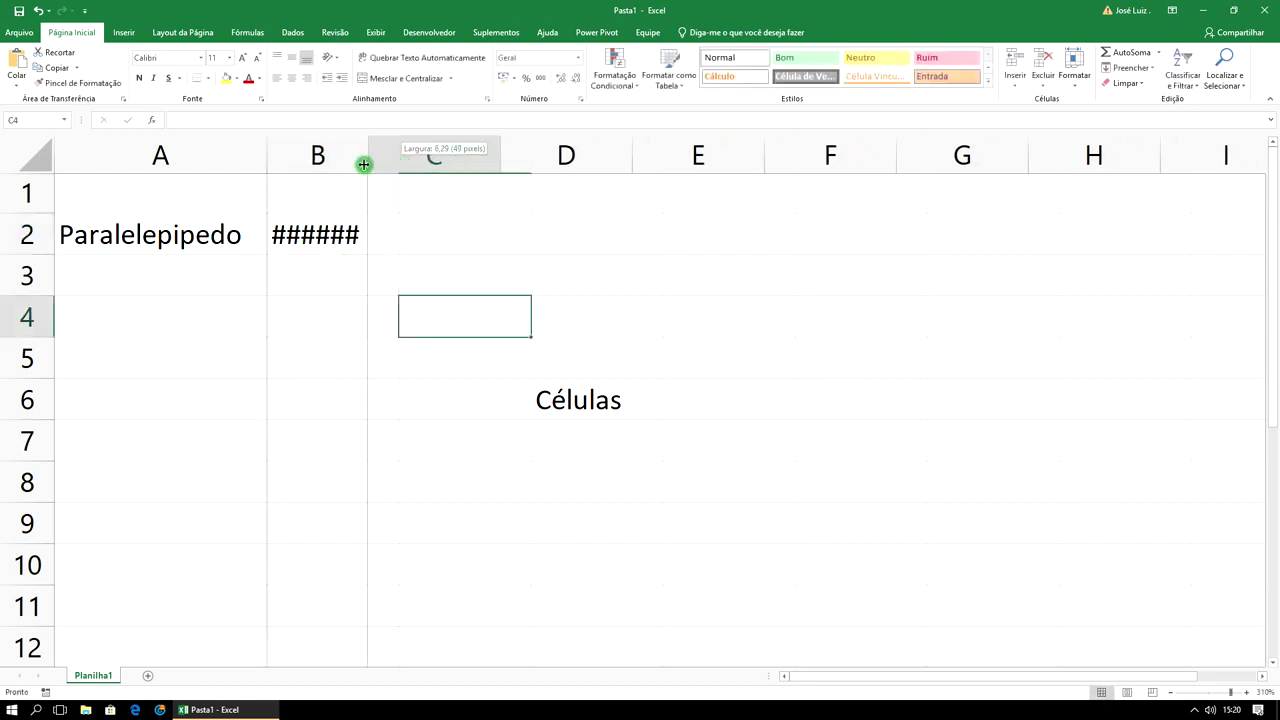
{"action": "left_click_drag", "start_coordinate": [358, 164], "coordinate": [391, 153]}
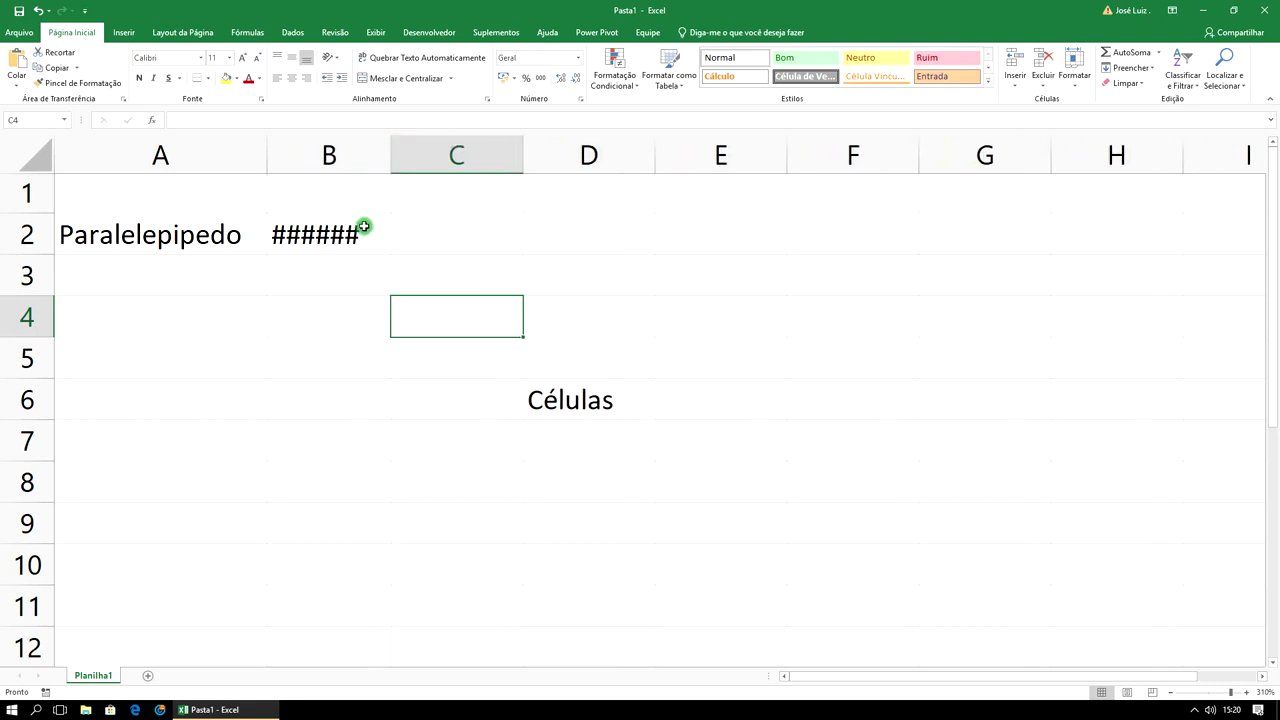
{"action": "left_click", "coordinate": [355, 236]}
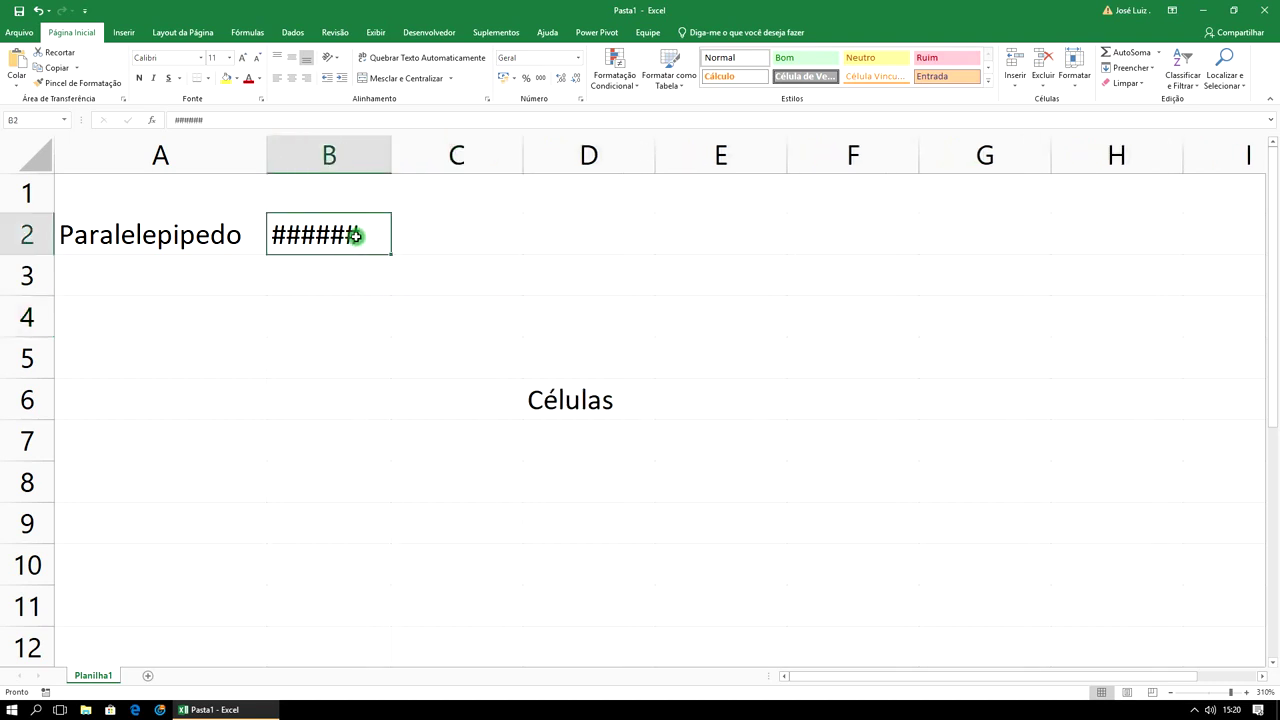
{"action": "key", "text": "Delete"}
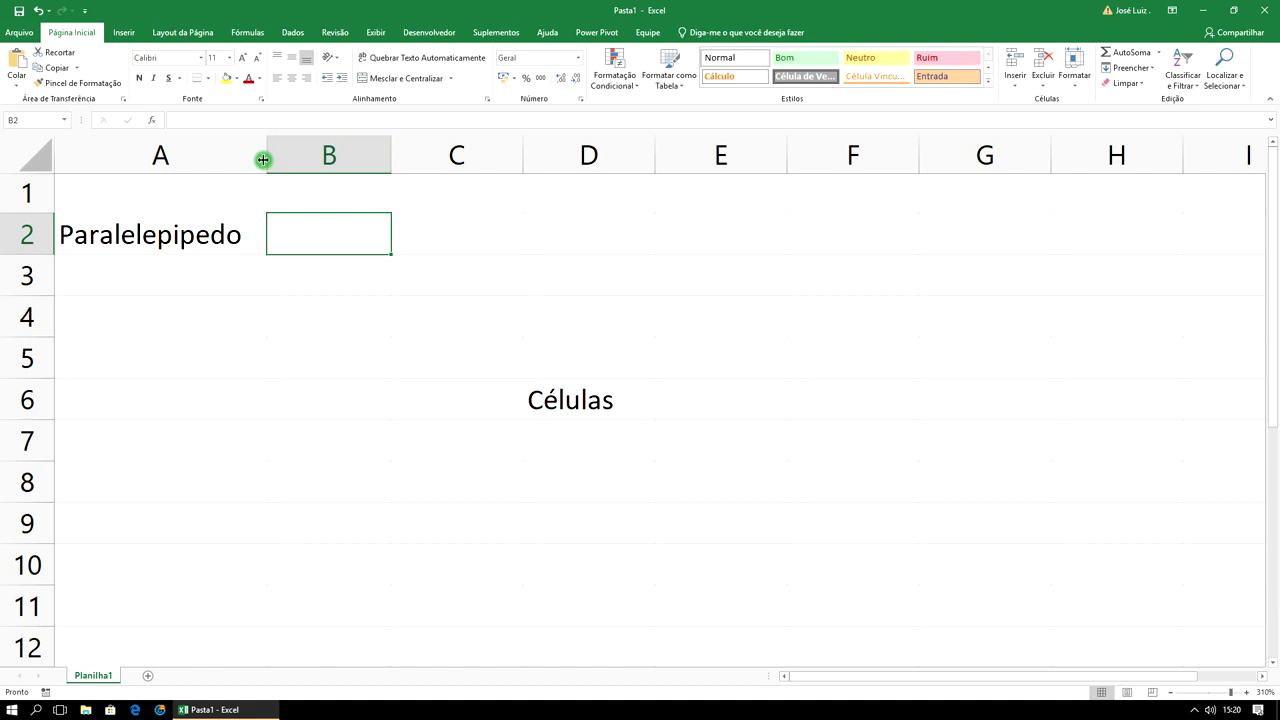
Delete the 'Células' cell D6, shifting cells left, then select A2.
{"action": "right_click", "coordinate": [584, 401]}
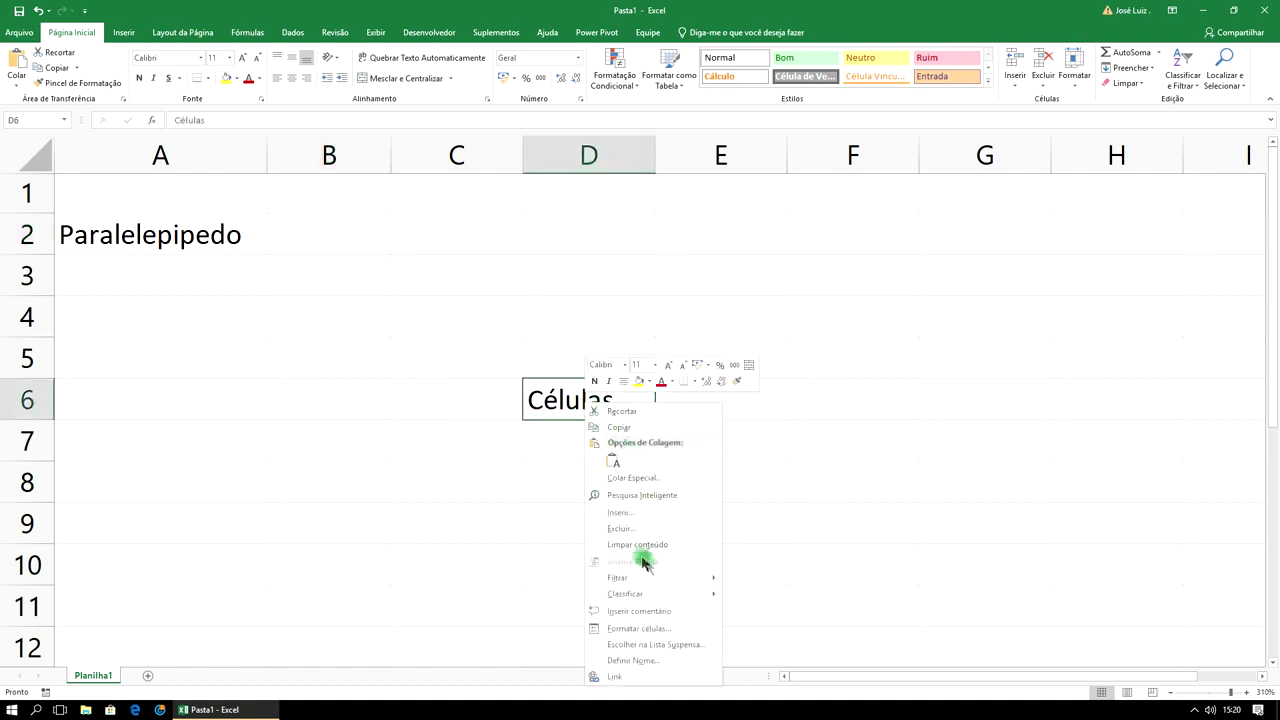
{"action": "left_click", "coordinate": [621, 528]}
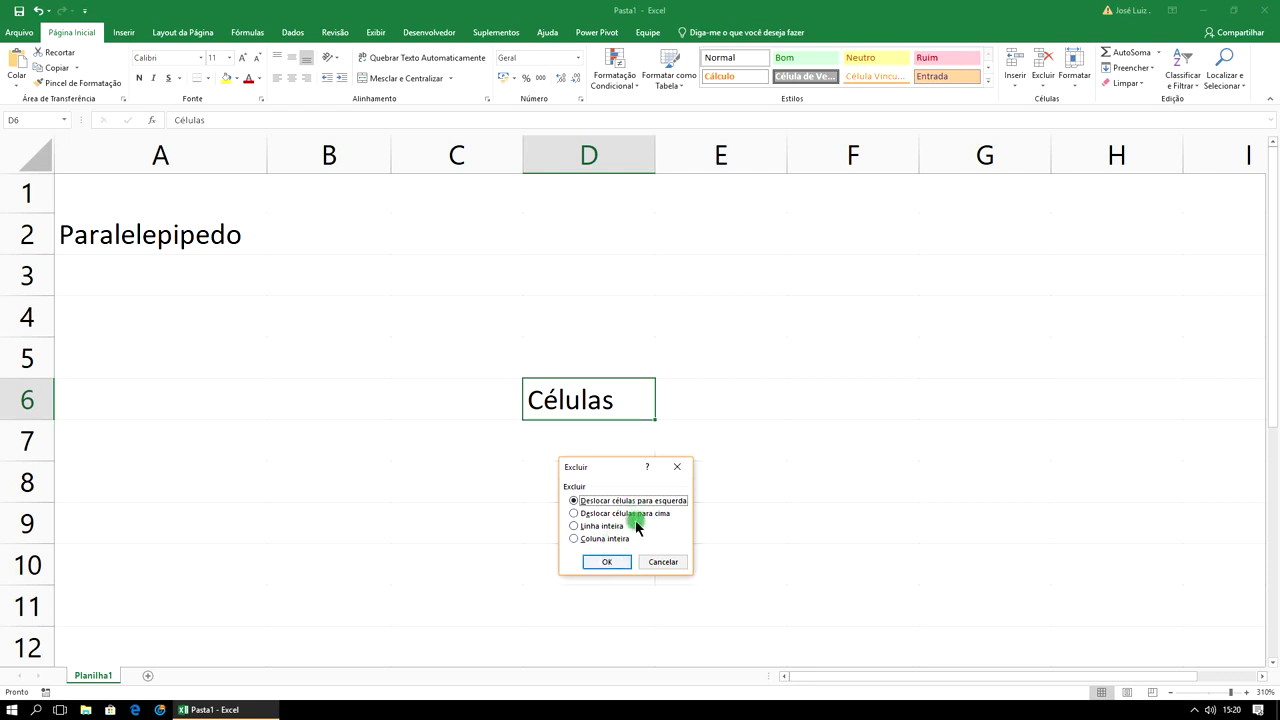
{"action": "left_click", "coordinate": [608, 561]}
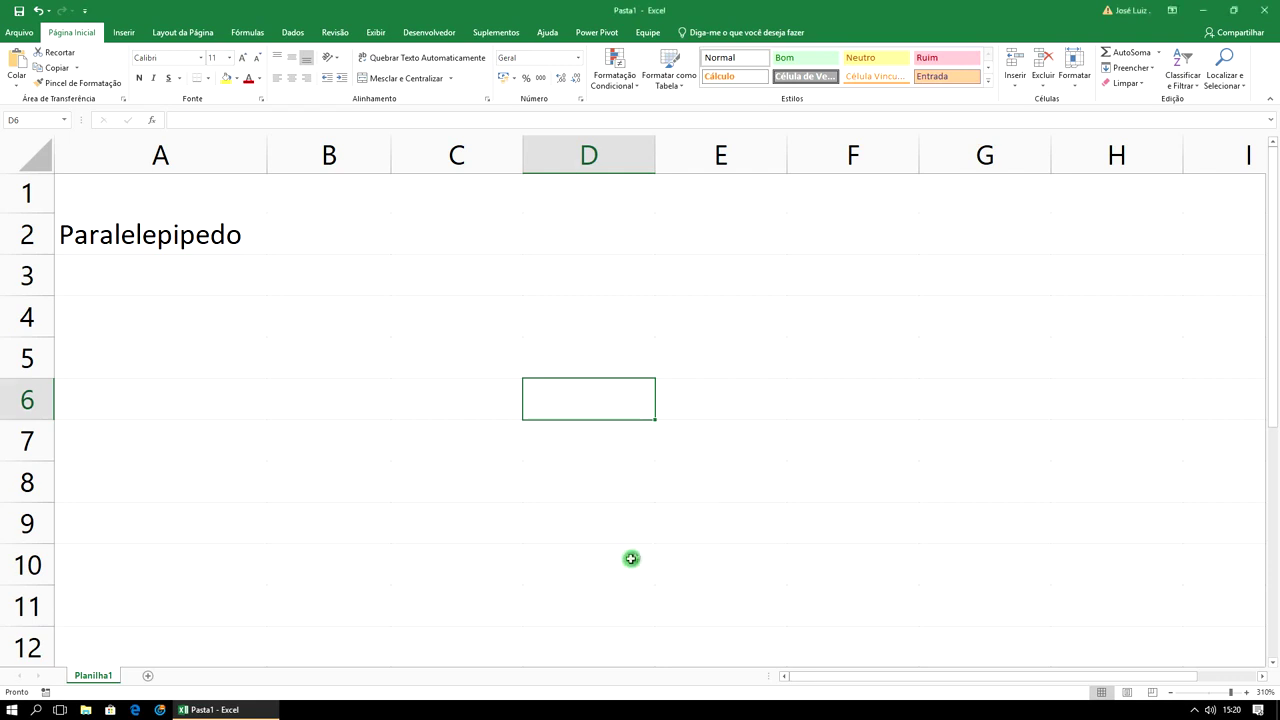
{"action": "left_click", "coordinate": [430, 399]}
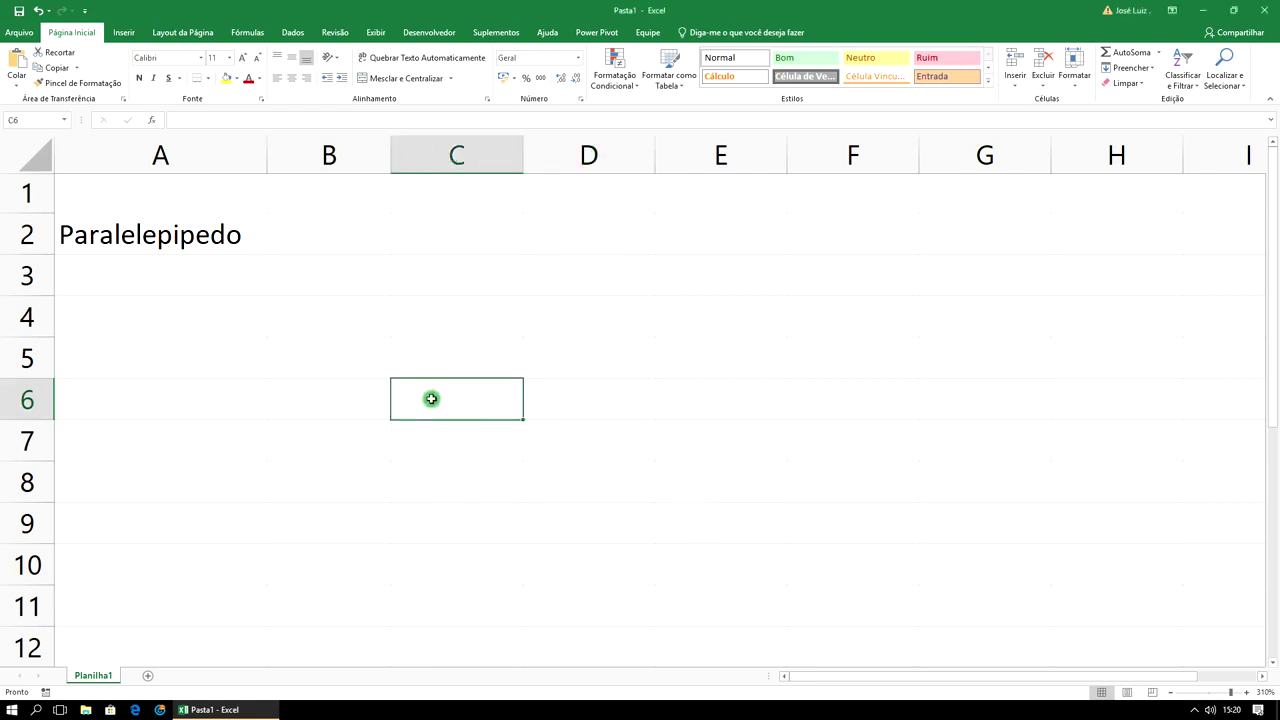
{"action": "left_click", "coordinate": [209, 237]}
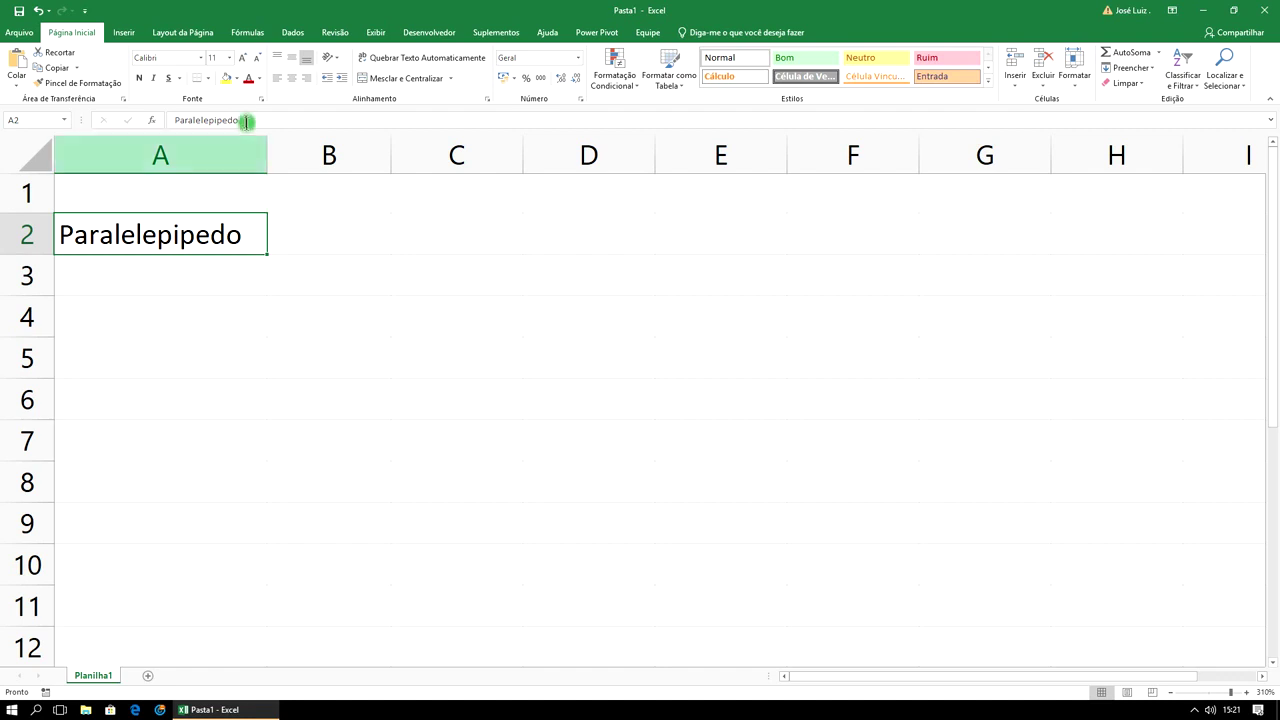
Give A2 the 28 Days Later font at size 14 and widen column A to fit.
{"action": "left_click", "coordinate": [201, 57]}
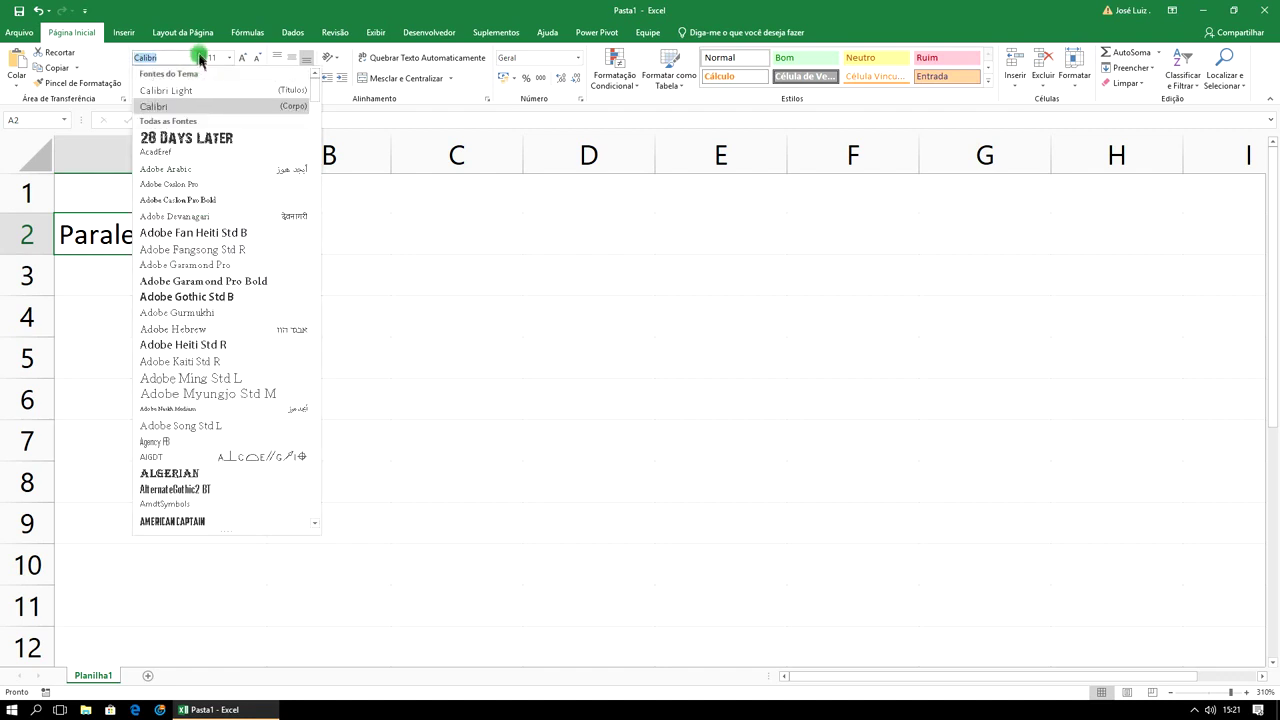
{"action": "left_click", "coordinate": [185, 137]}
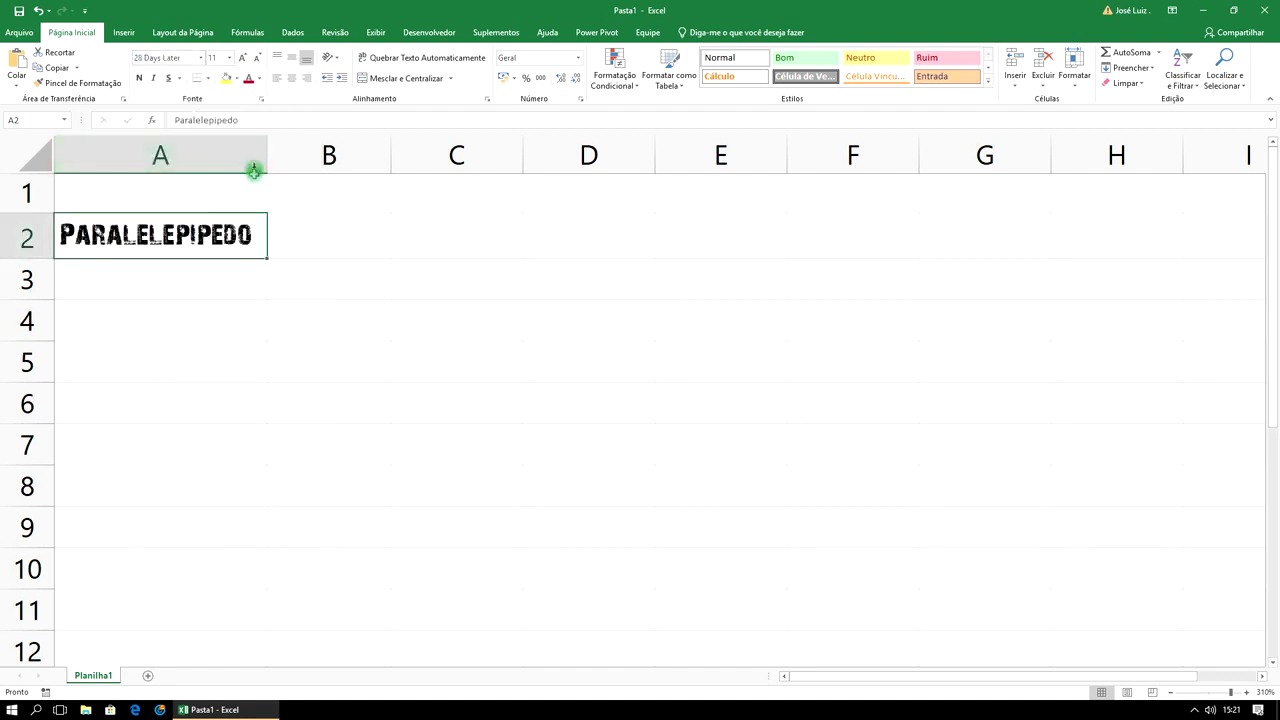
{"action": "left_click", "coordinate": [230, 59]}
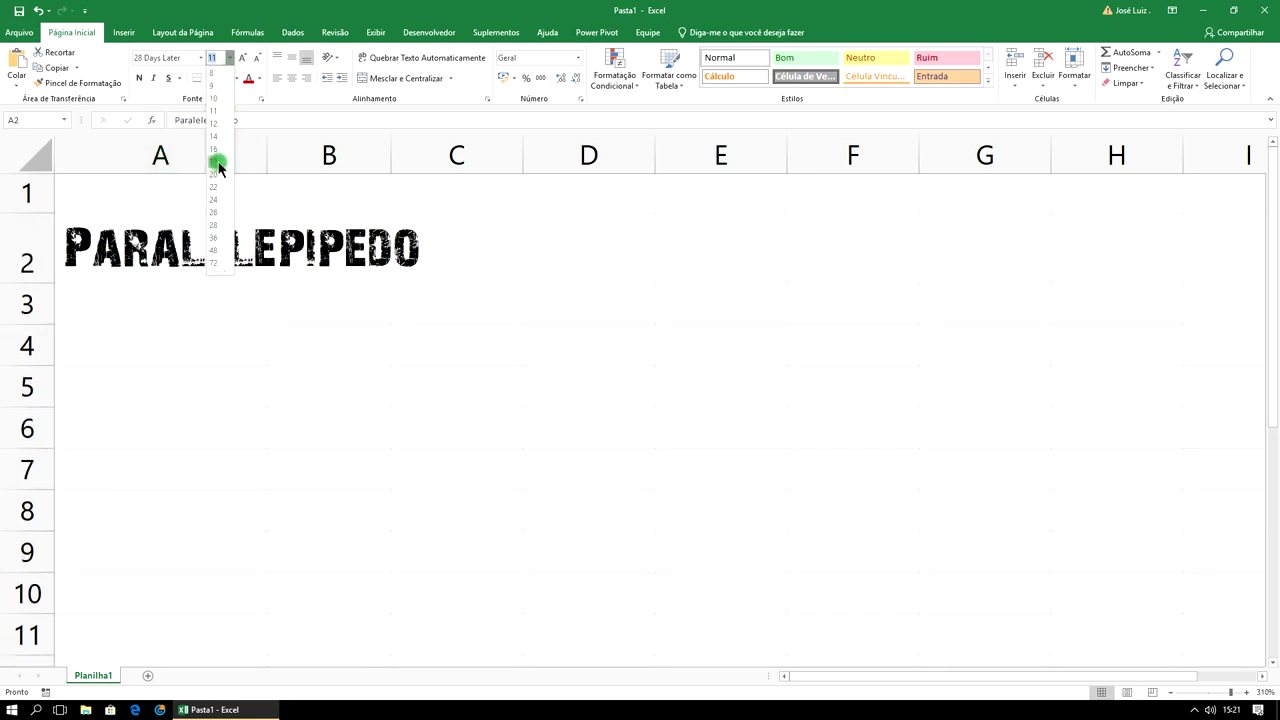
{"action": "left_click", "coordinate": [216, 136]}
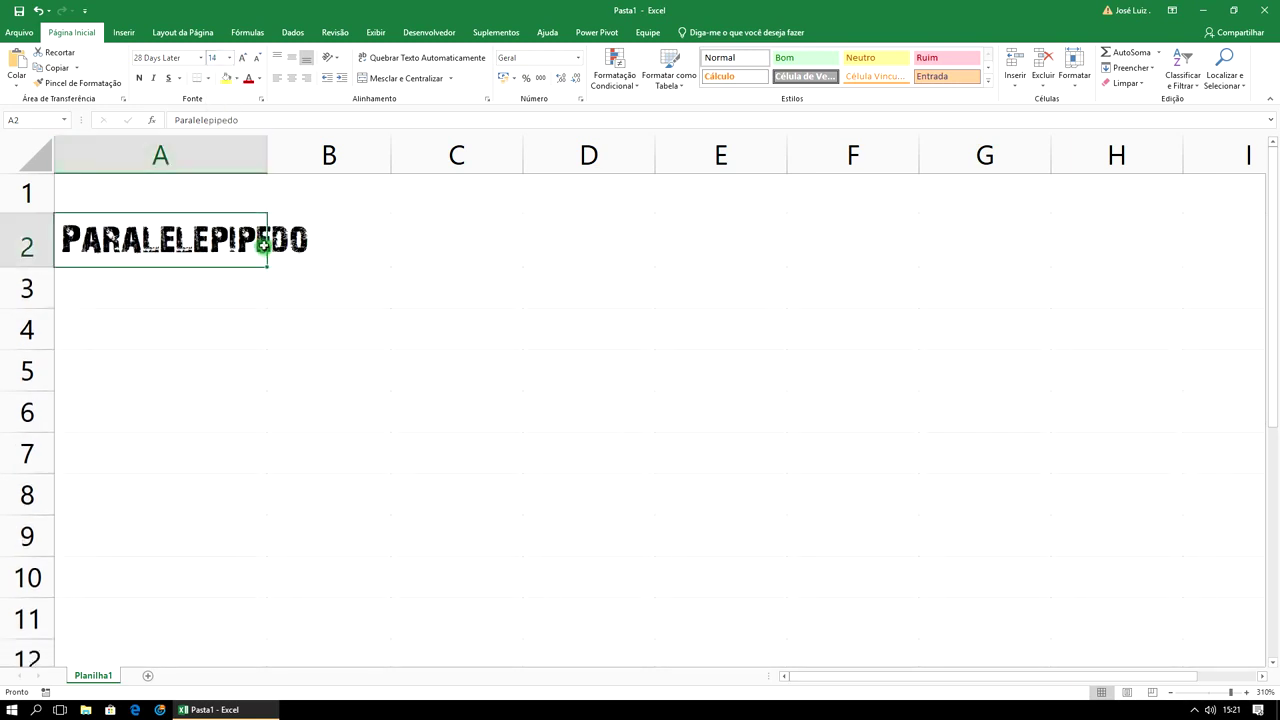
{"action": "left_click_drag", "start_coordinate": [267, 148], "coordinate": [333, 190]}
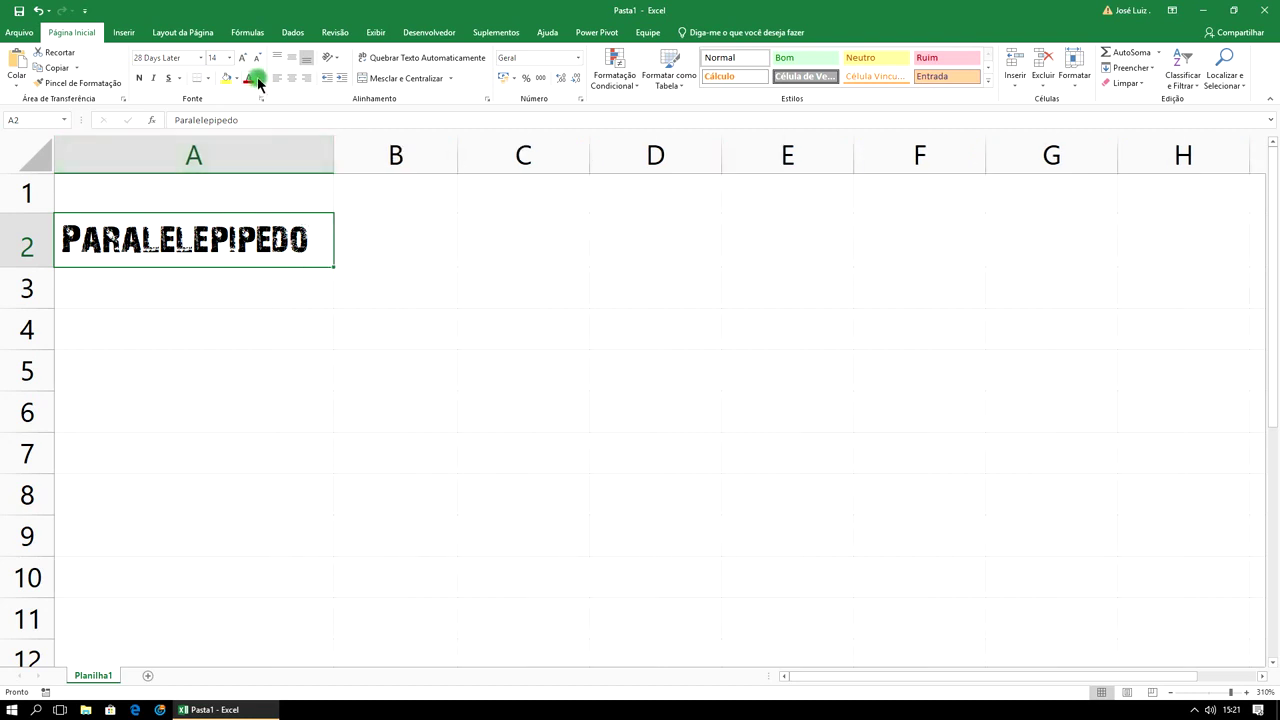
Make A2's text blue and bold on an orange cell fill.
{"action": "left_click", "coordinate": [259, 78]}
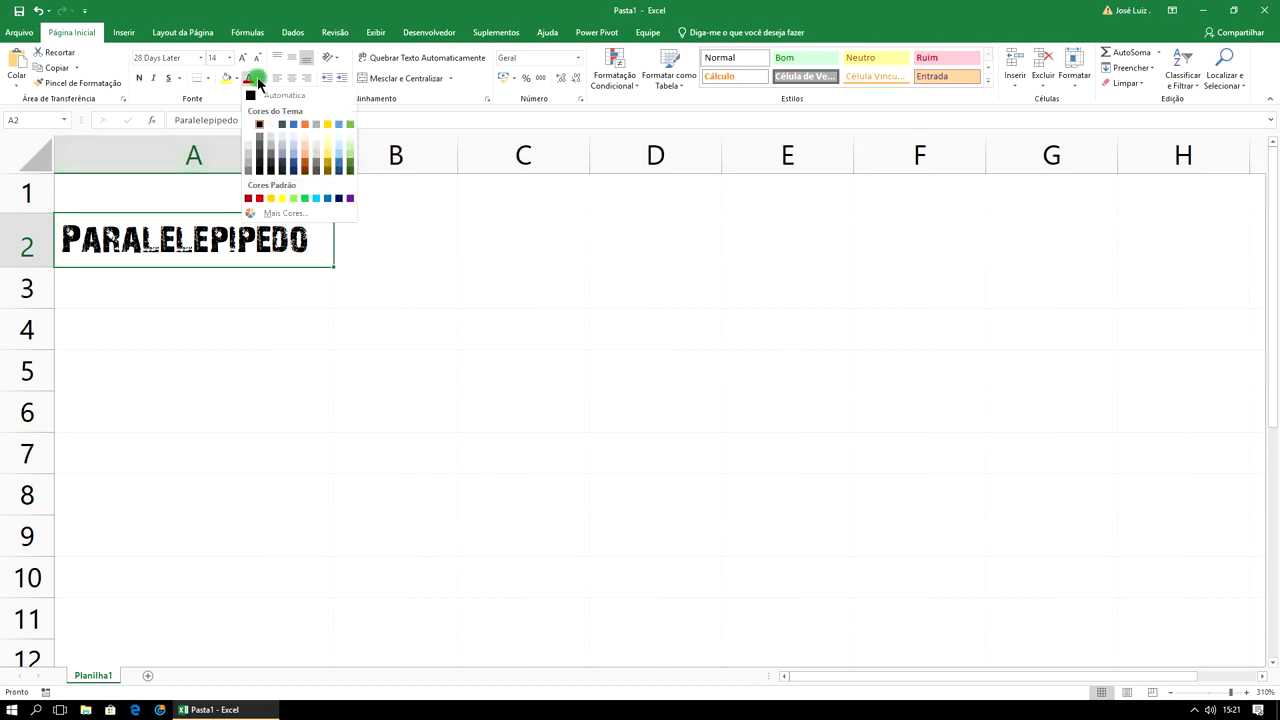
{"action": "left_click", "coordinate": [292, 126]}
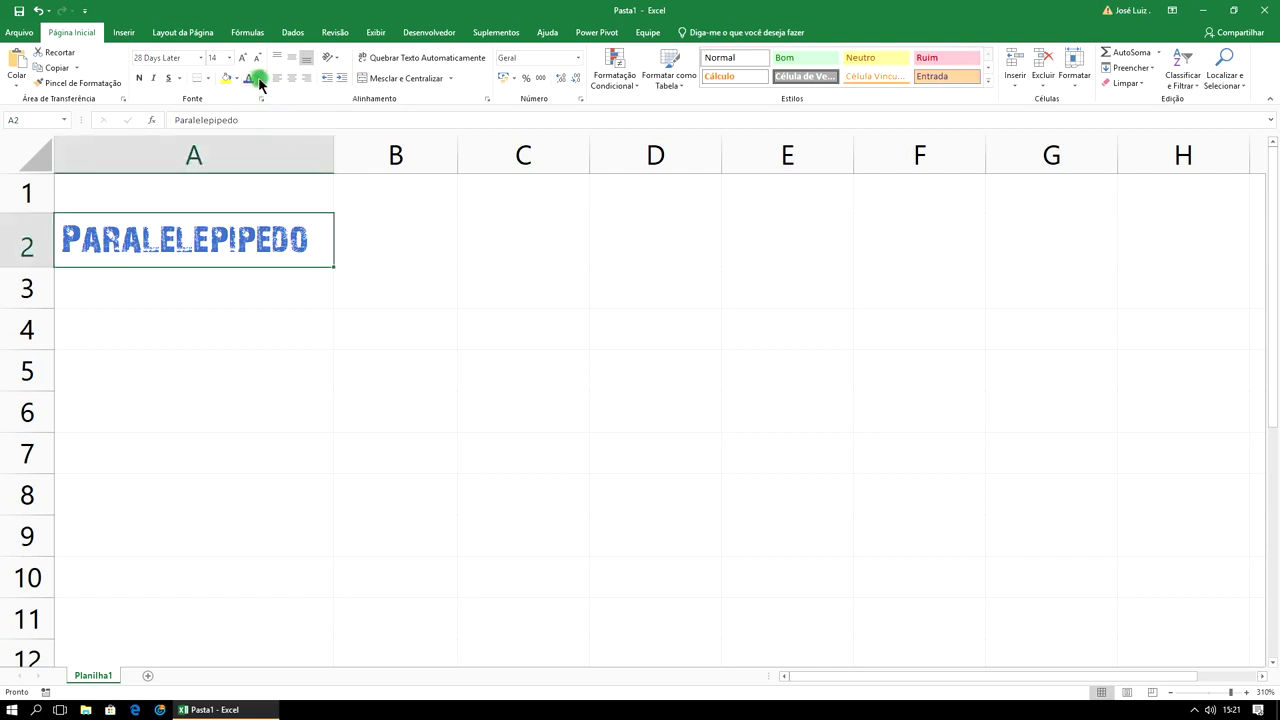
{"action": "left_click", "coordinate": [259, 79]}
{"action": "left_click", "coordinate": [237, 78]}
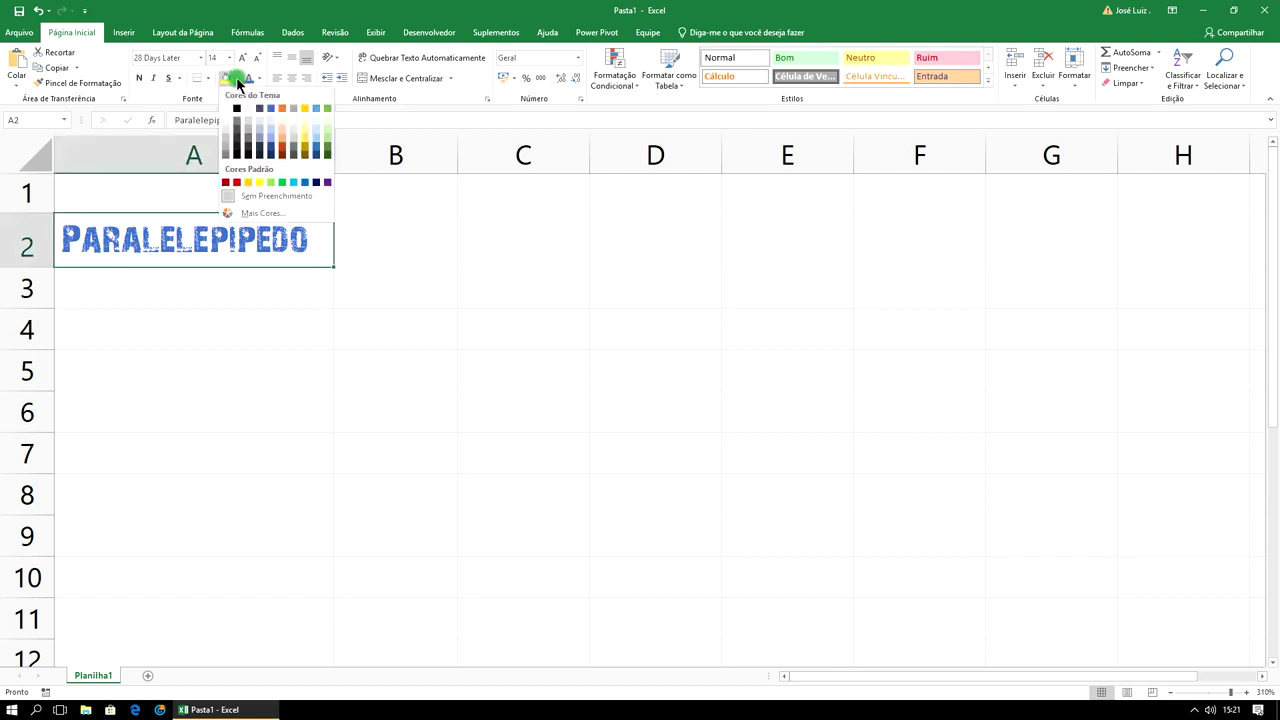
{"action": "left_click", "coordinate": [282, 145]}
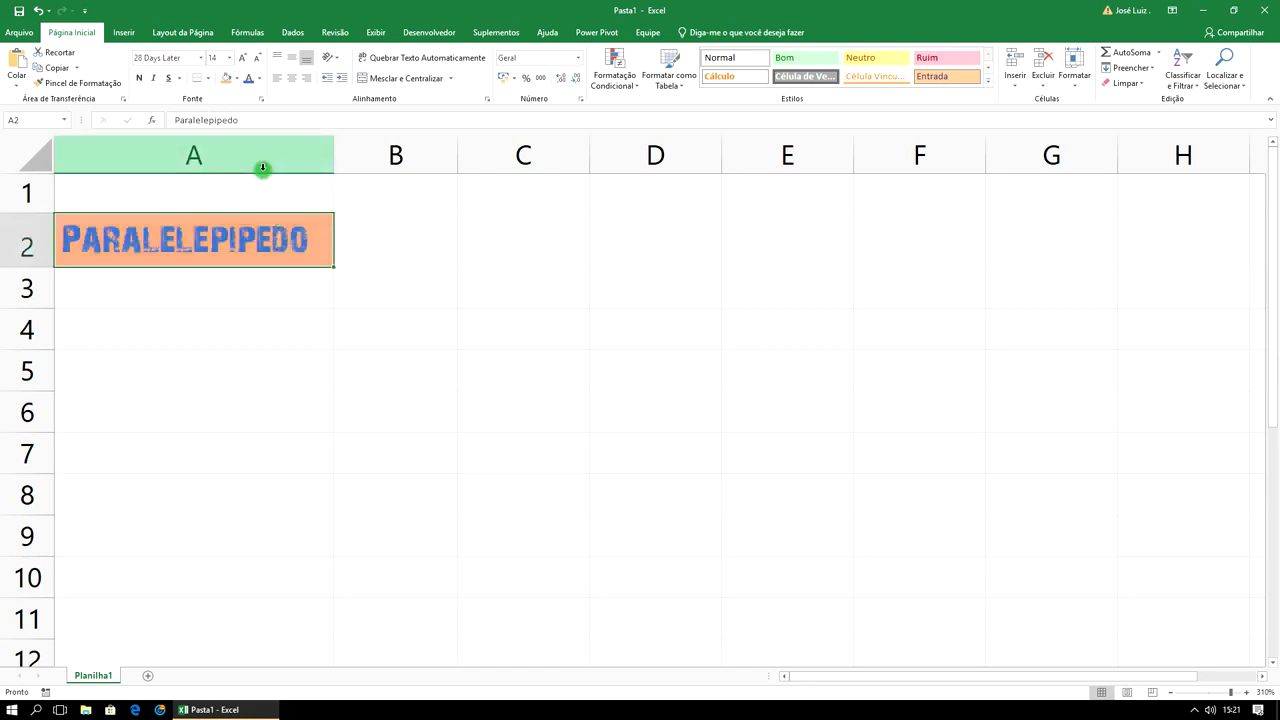
{"action": "left_click", "coordinate": [143, 80]}
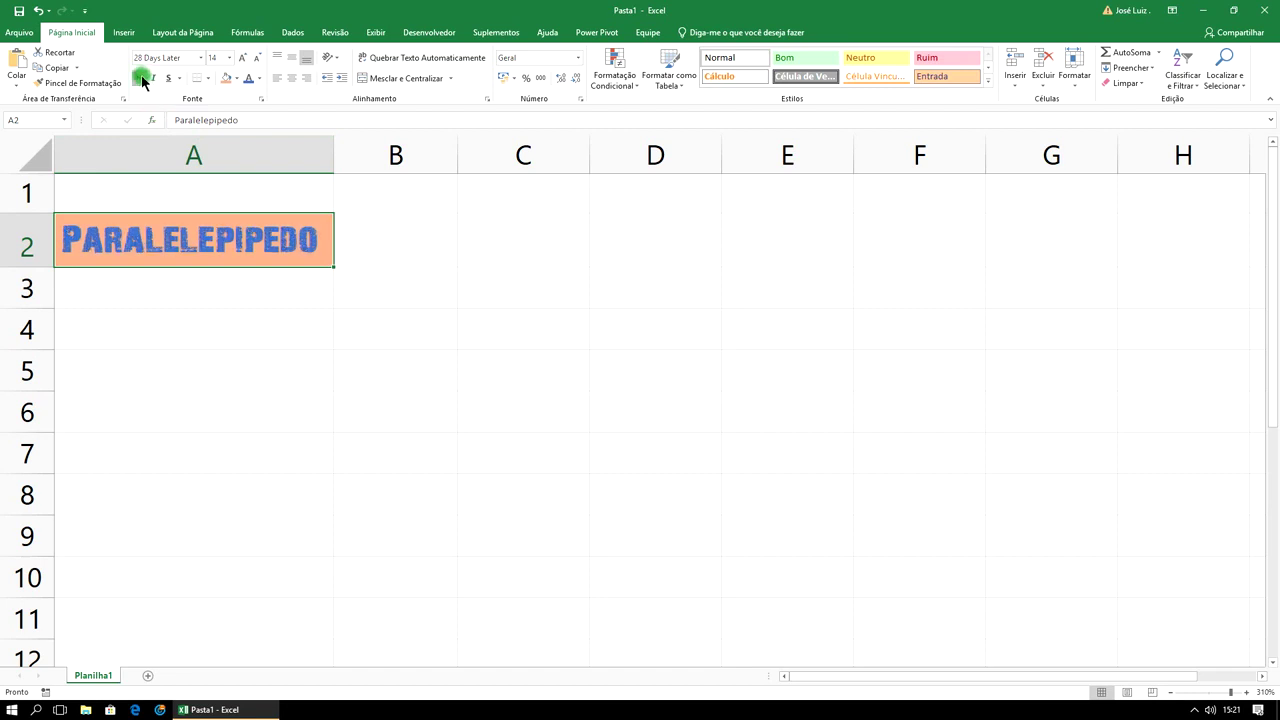
Italicize A2's text and give it a single underline (Sublinhado).
{"action": "left_click", "coordinate": [153, 79]}
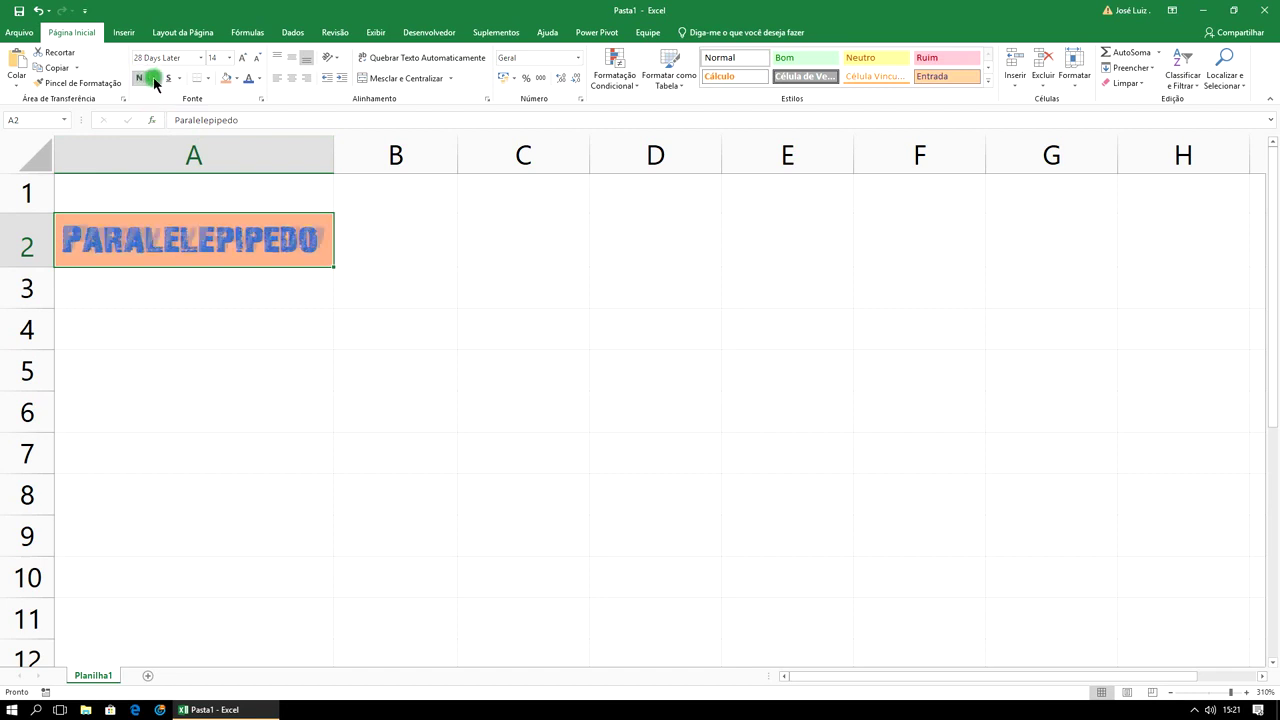
{"action": "left_click", "coordinate": [180, 78]}
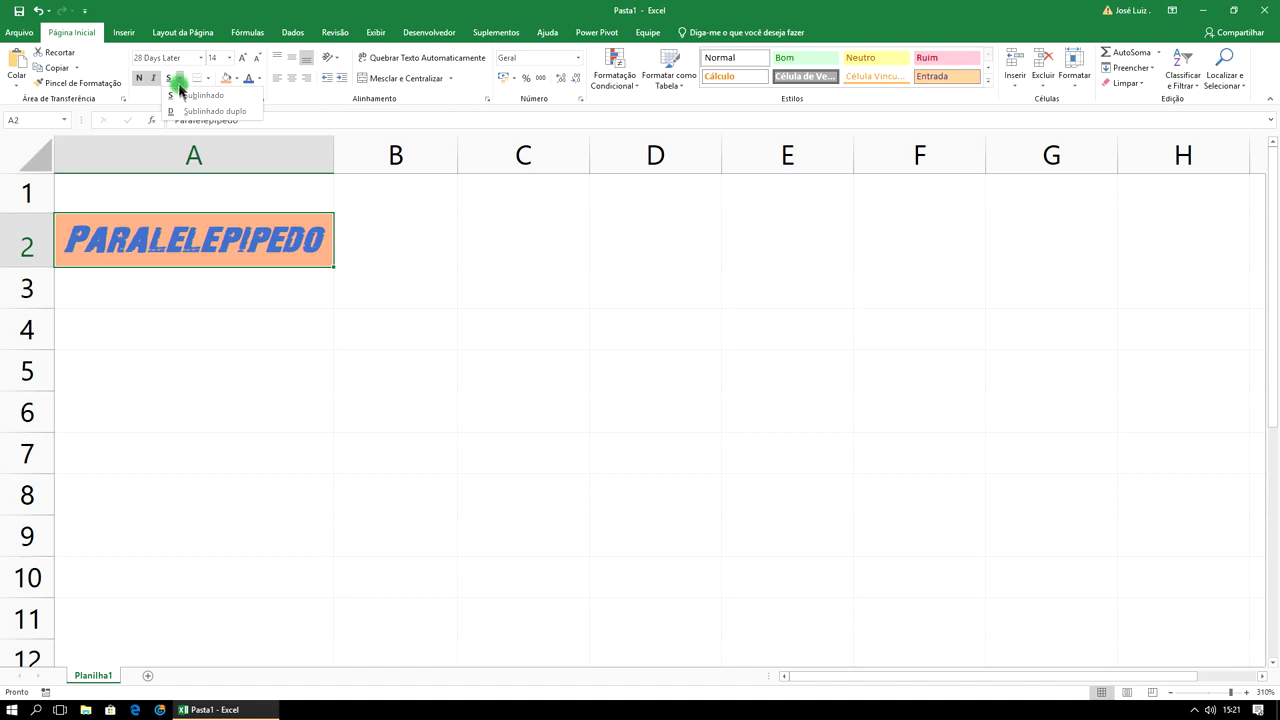
{"action": "left_click", "coordinate": [190, 95]}
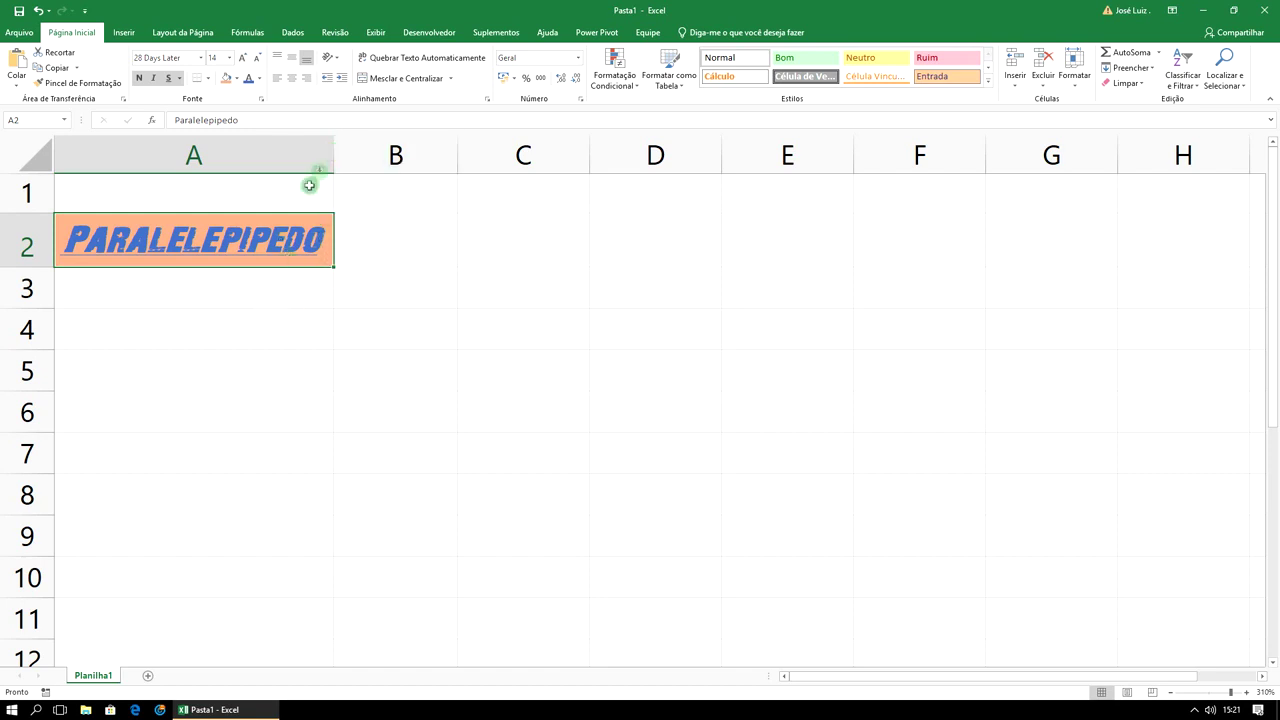
Set A2's text to size 10, centred horizontally and vertically in the cell.
{"action": "left_click", "coordinate": [229, 57]}
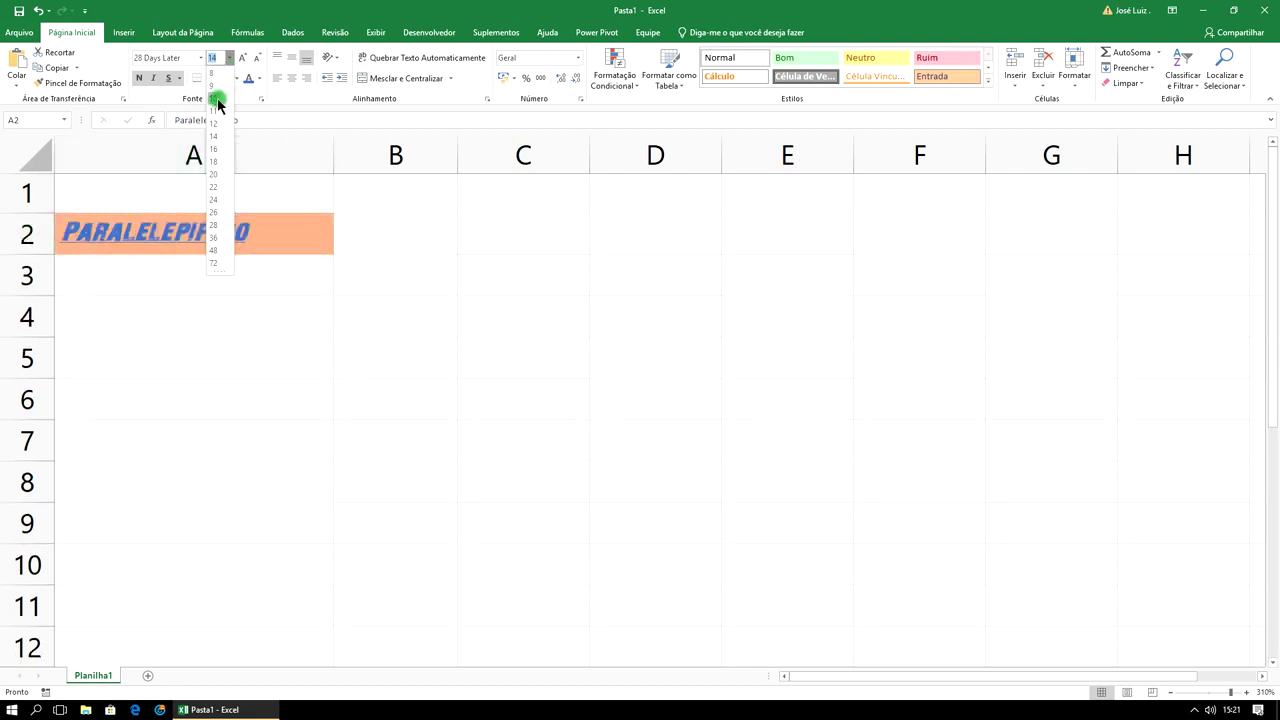
{"action": "left_click", "coordinate": [217, 99]}
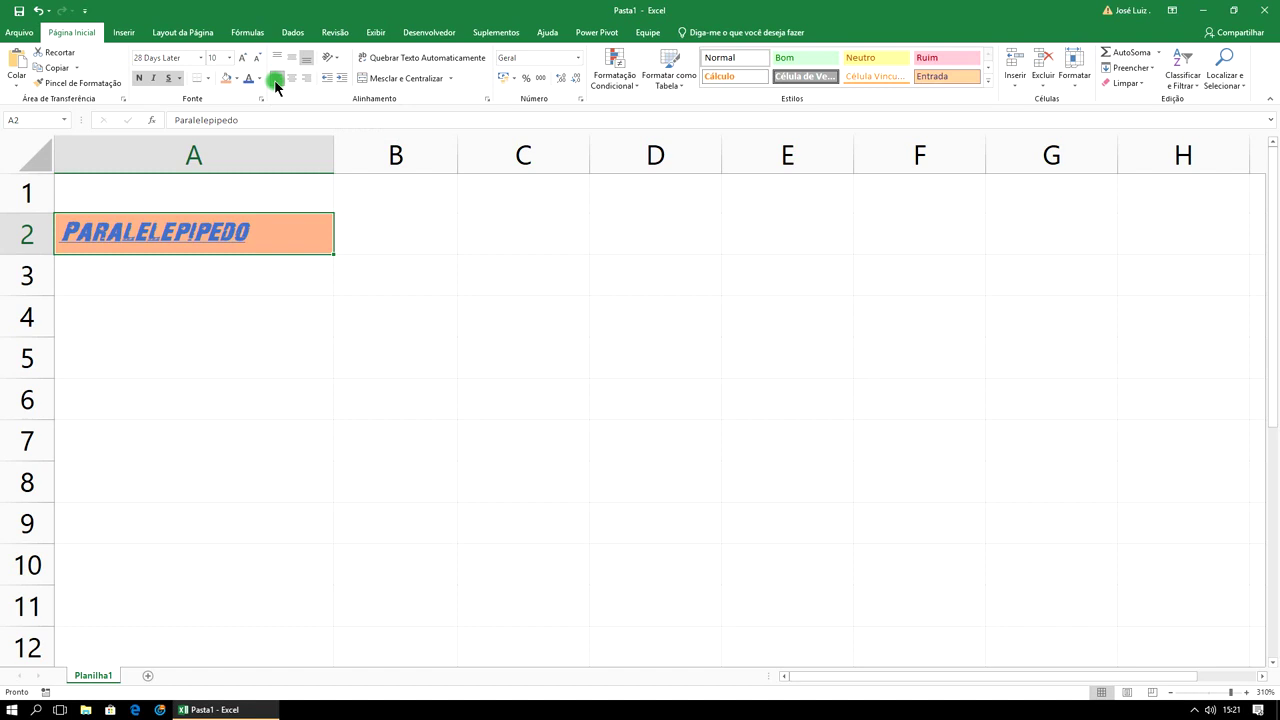
{"action": "left_click", "coordinate": [290, 79]}
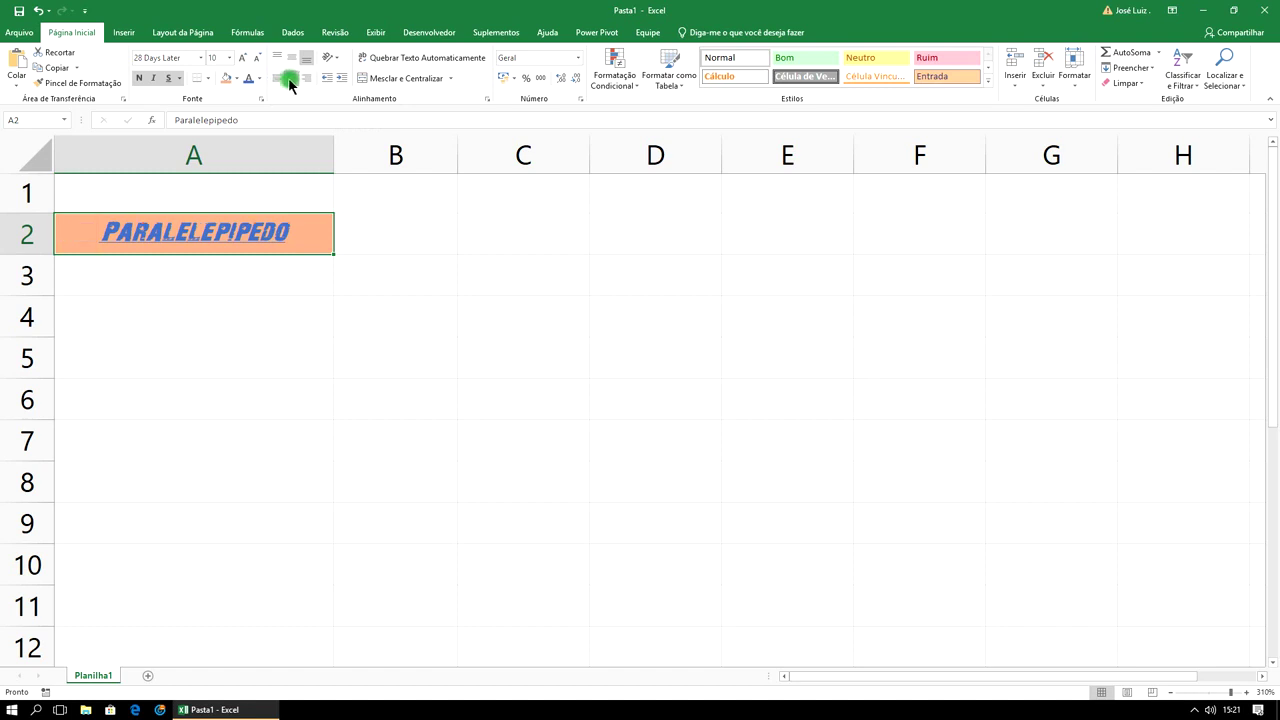
{"action": "left_click", "coordinate": [305, 79]}
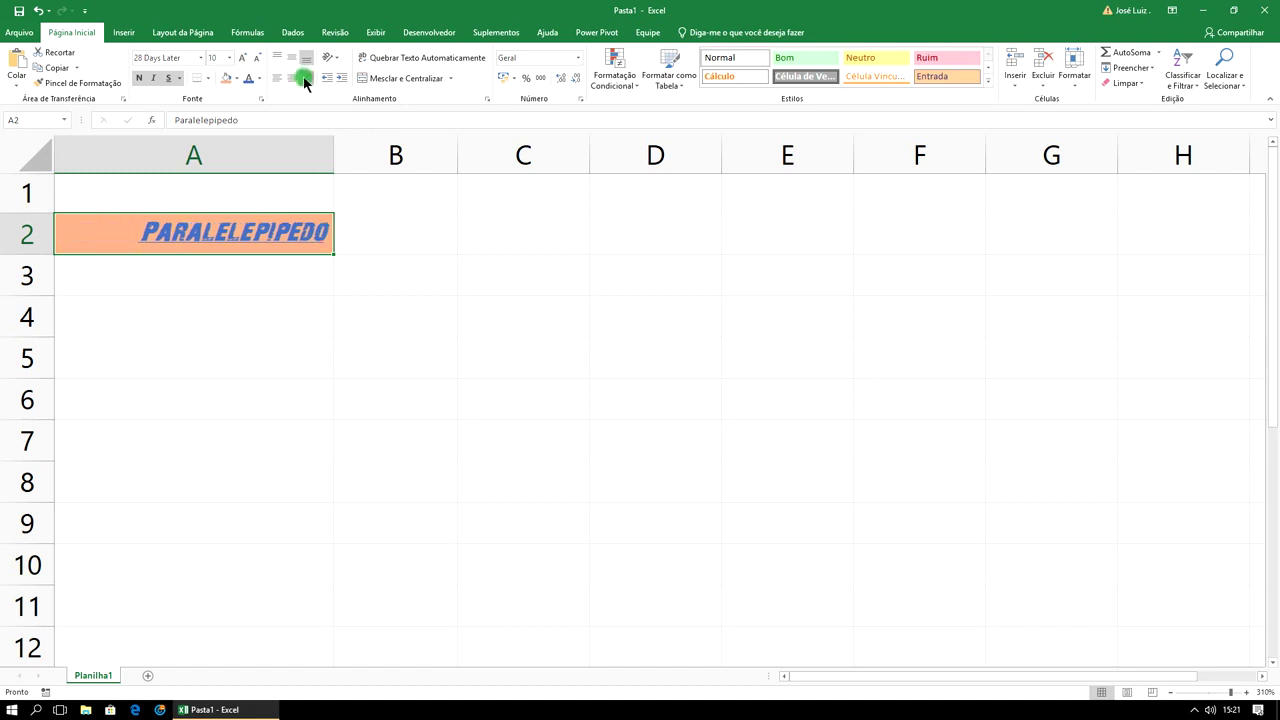
{"action": "left_click", "coordinate": [291, 79]}
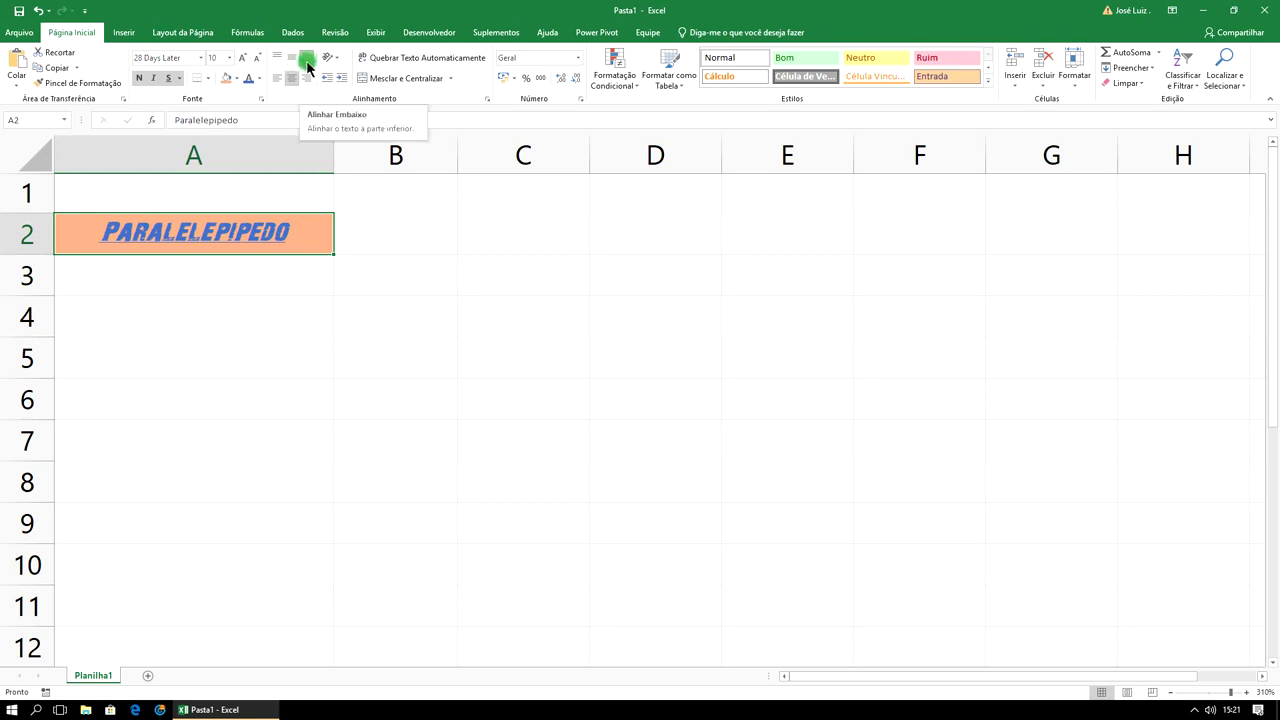
{"action": "left_click", "coordinate": [290, 58]}
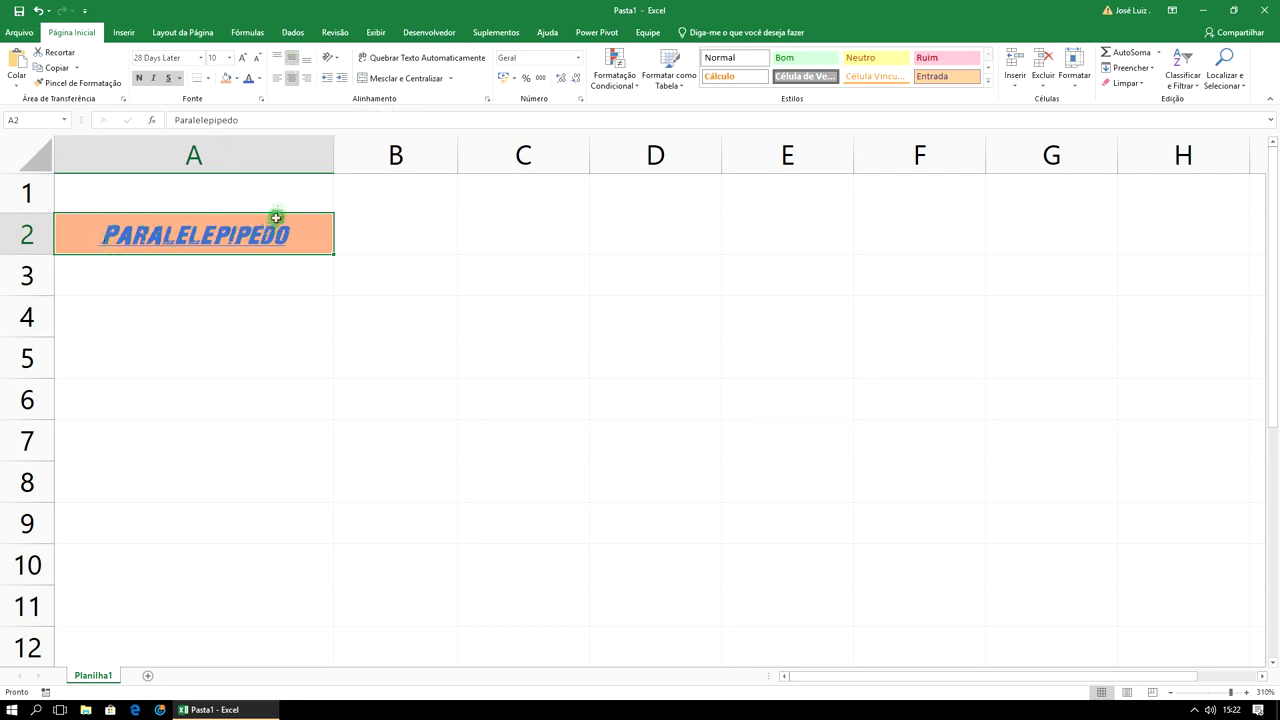
{"action": "left_click", "coordinate": [278, 57]}
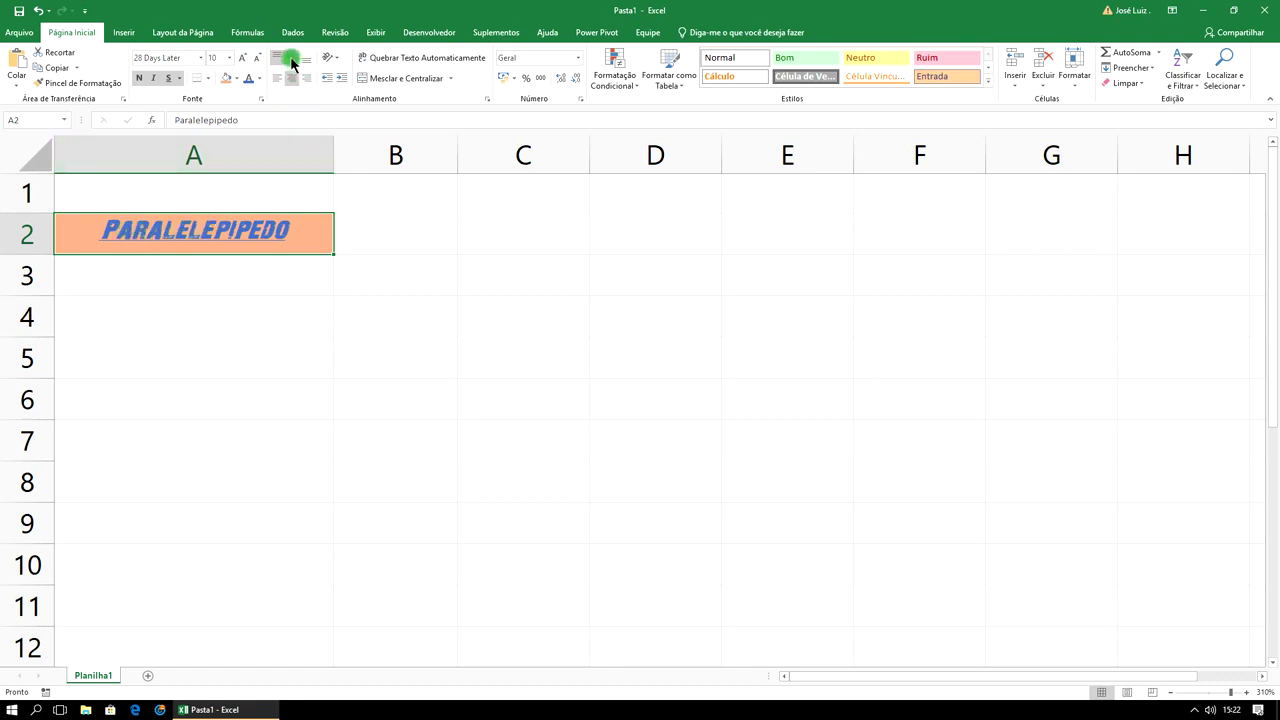
{"action": "left_click", "coordinate": [291, 57]}
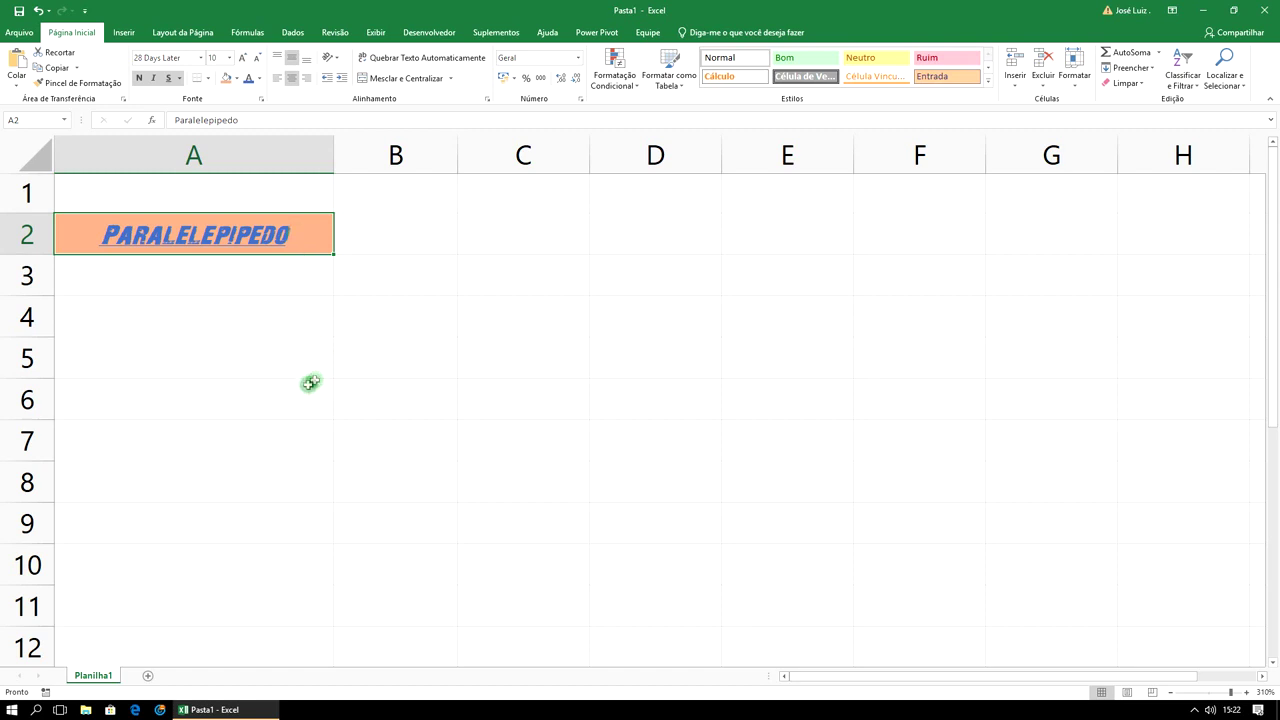
{"action": "left_click", "coordinate": [234, 283]}
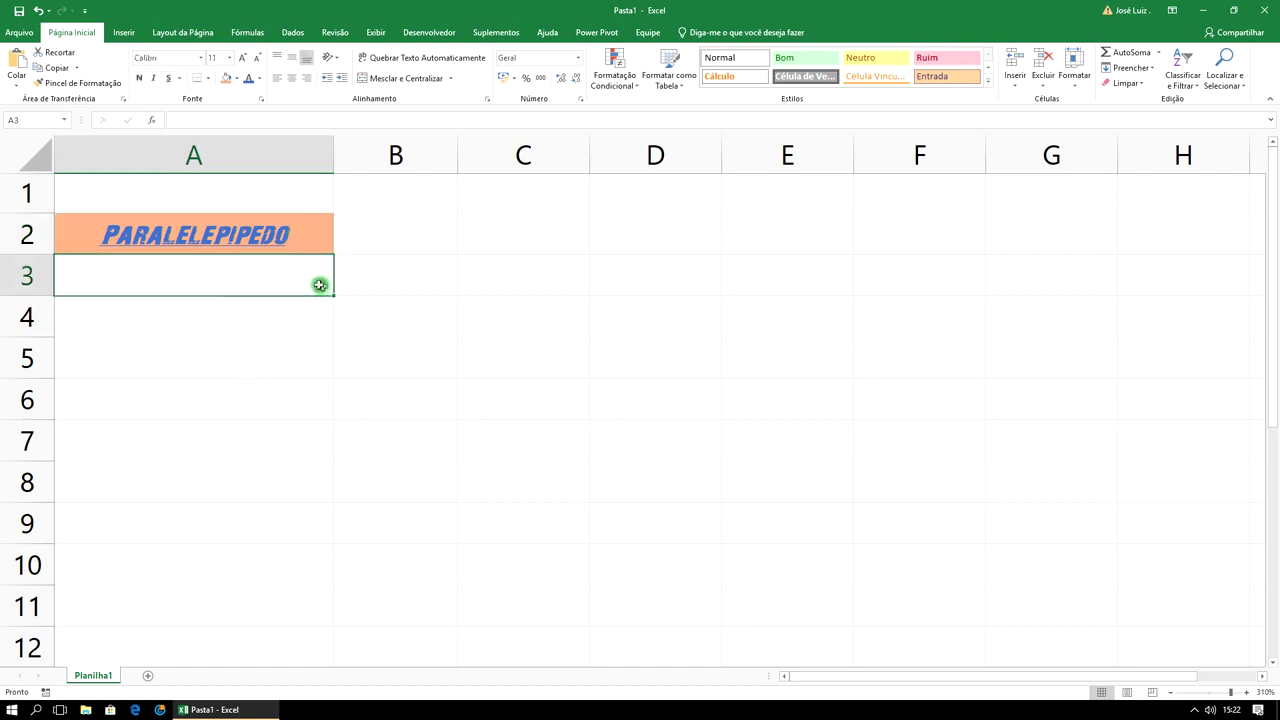
{"action": "left_click", "coordinate": [272, 225]}
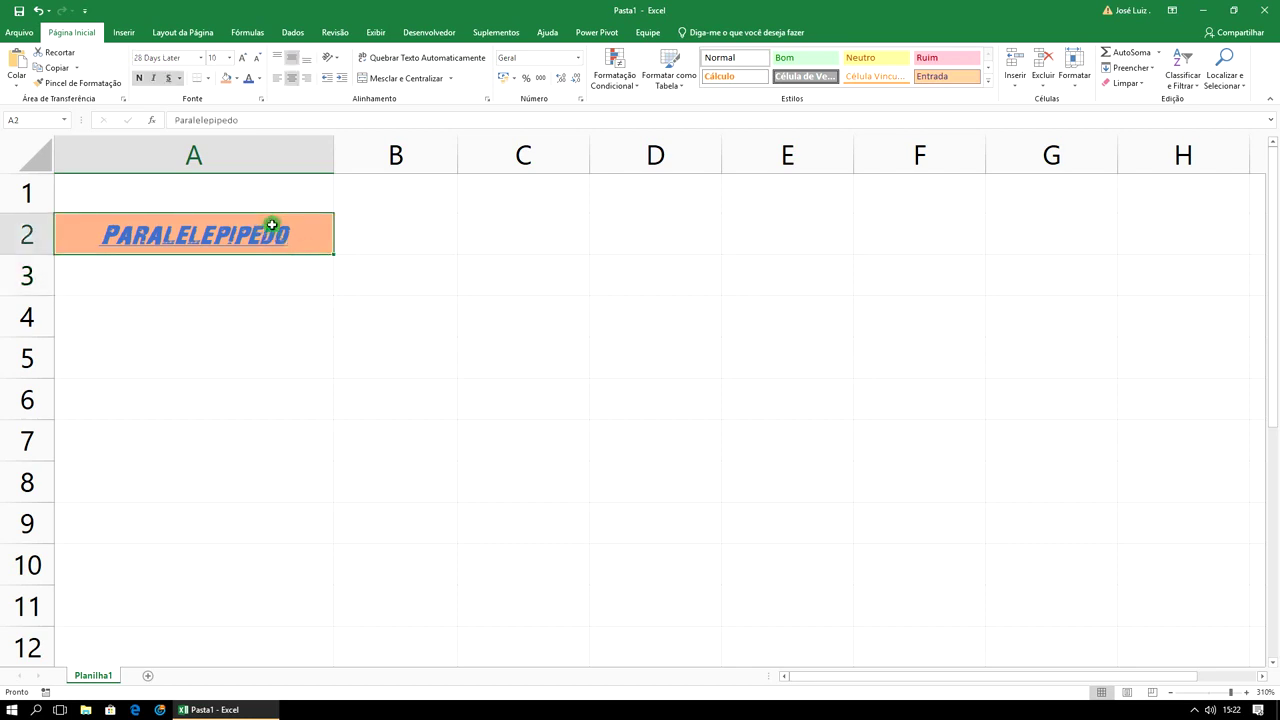